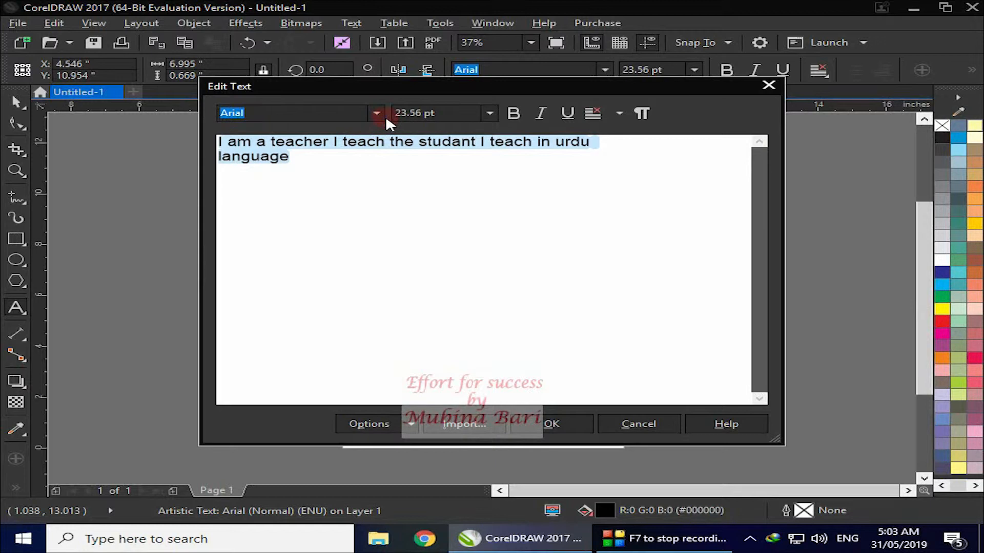
click(377, 113)
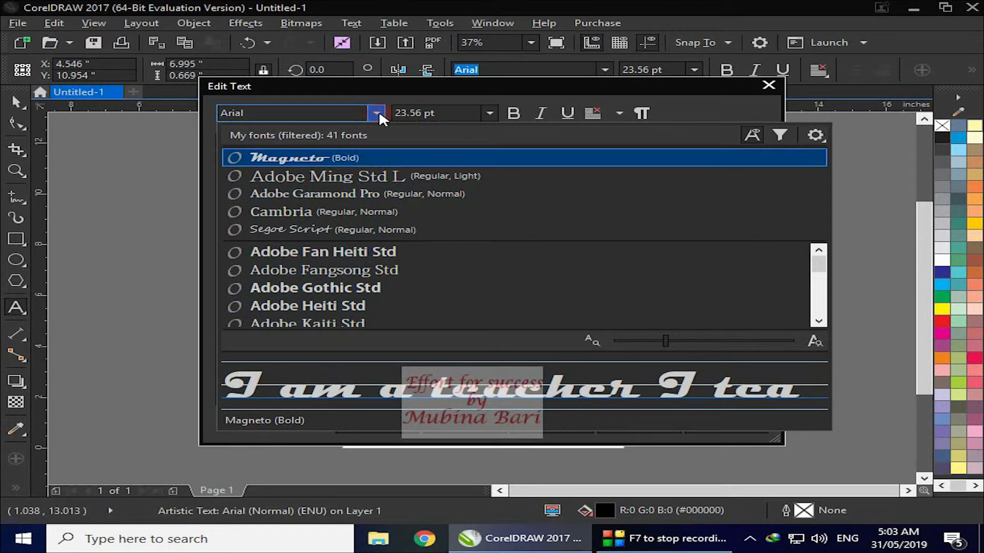
click(454, 125)
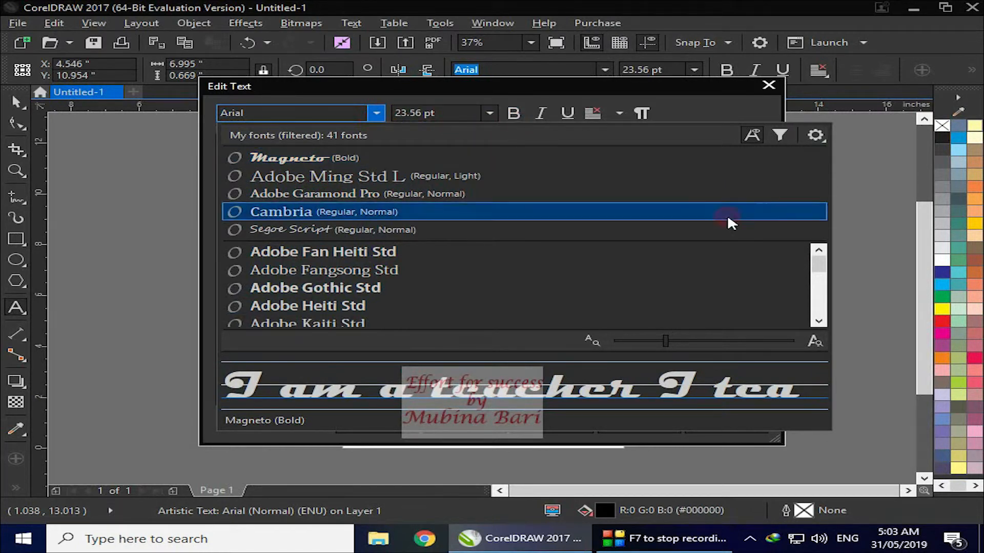
click(853, 203)
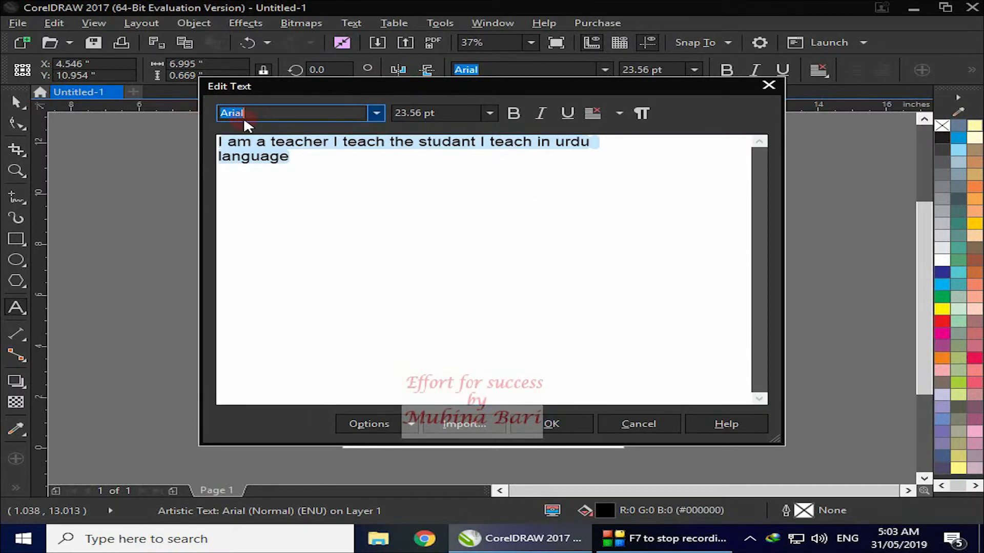
click(490, 114)
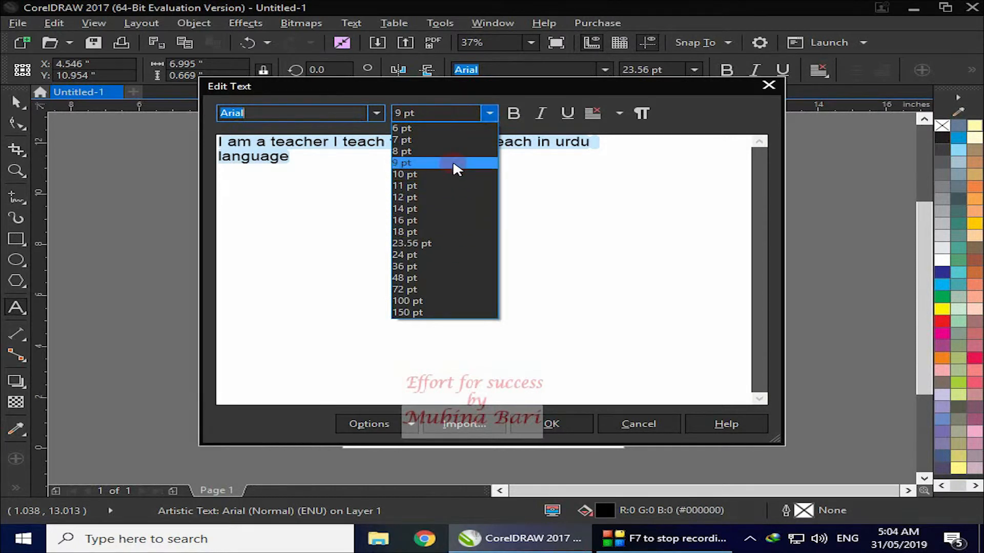
click(626, 248)
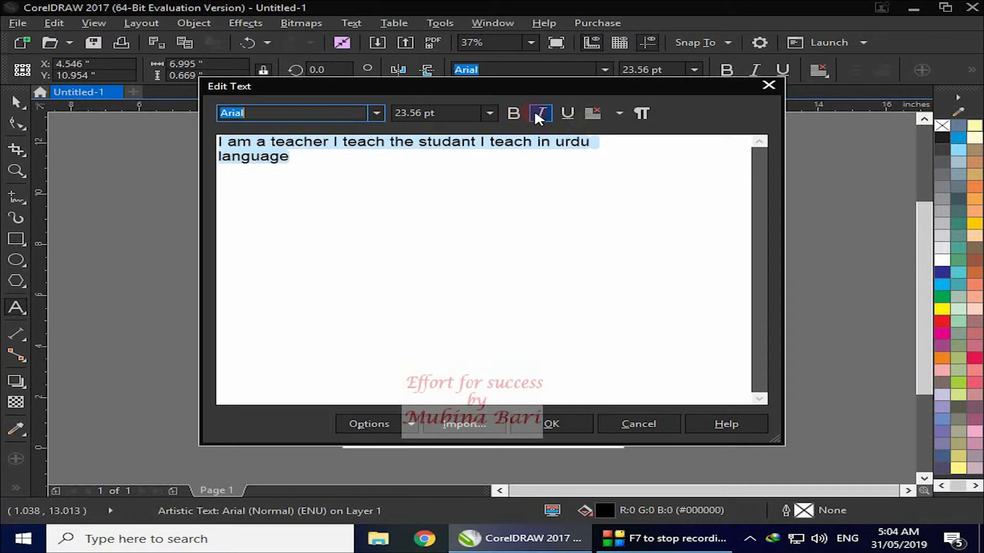
click(562, 115)
Step: Try Force Justify alignment on the selected text and set the alignment back to None
click(617, 112)
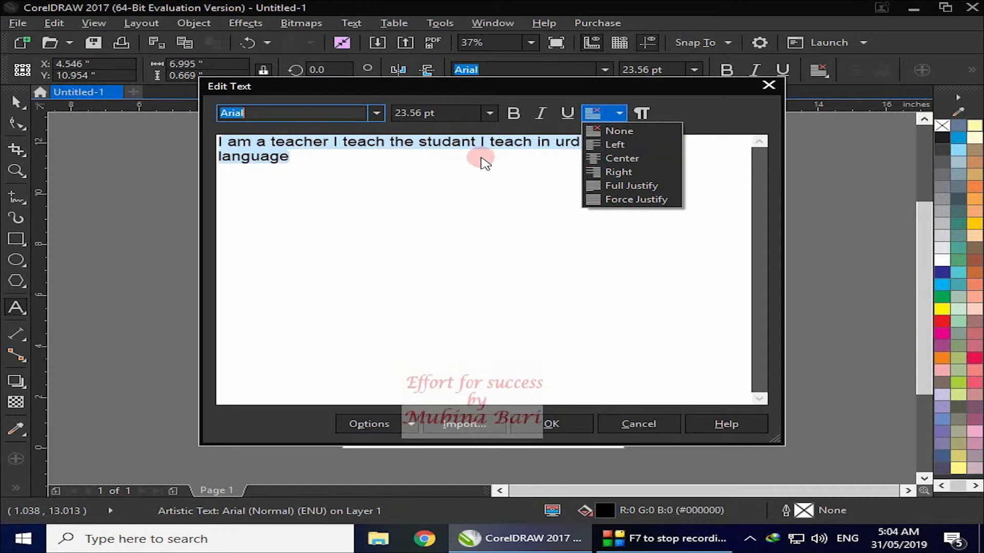
click(624, 187)
click(620, 113)
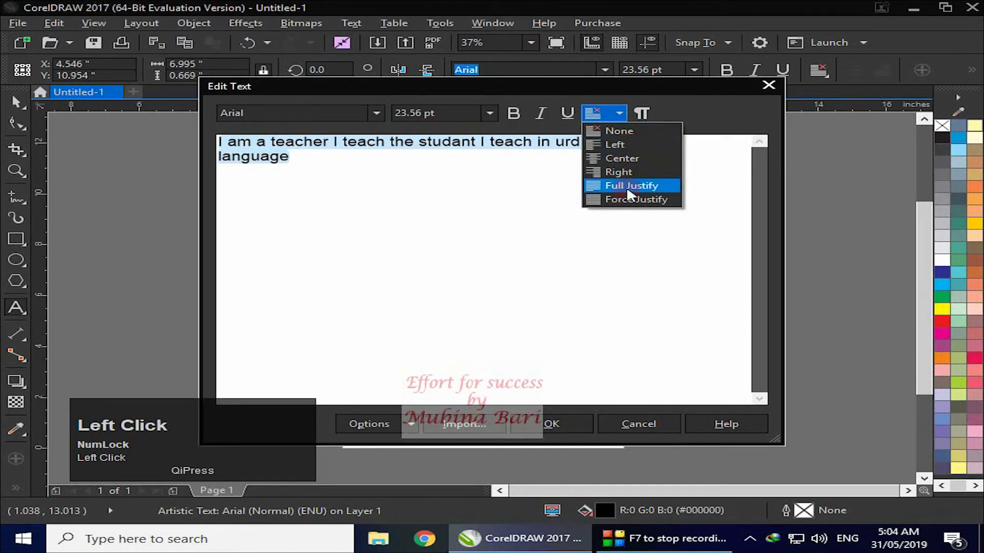
click(628, 201)
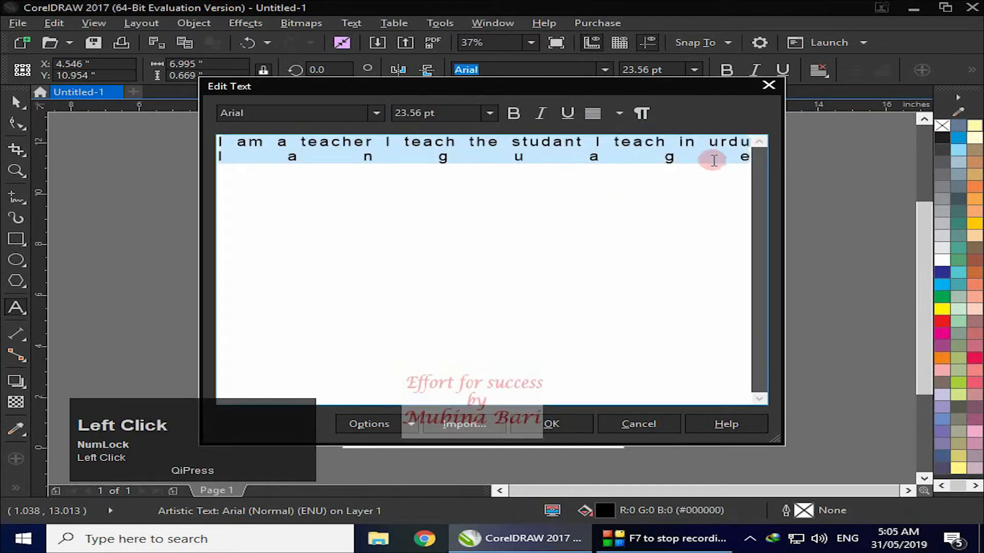
click(619, 113)
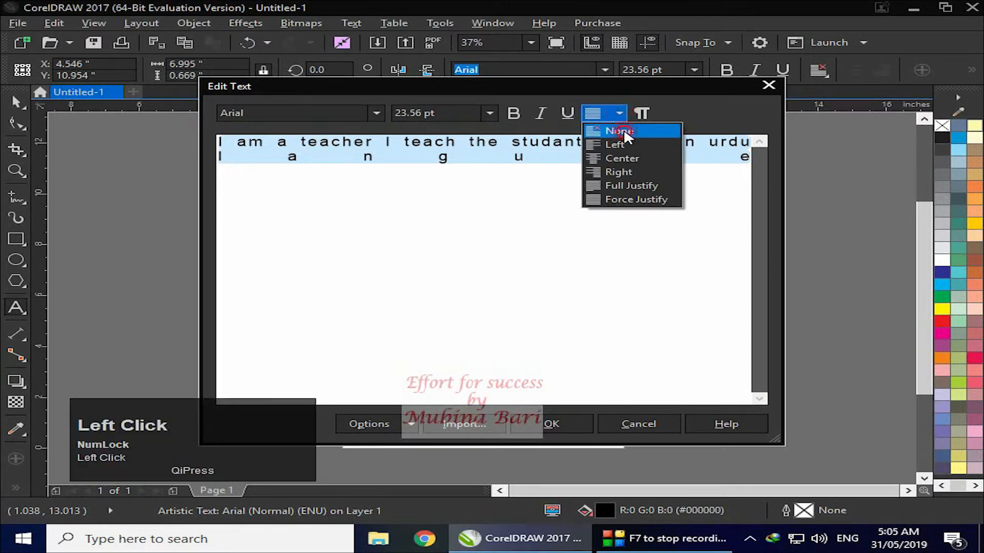
click(625, 132)
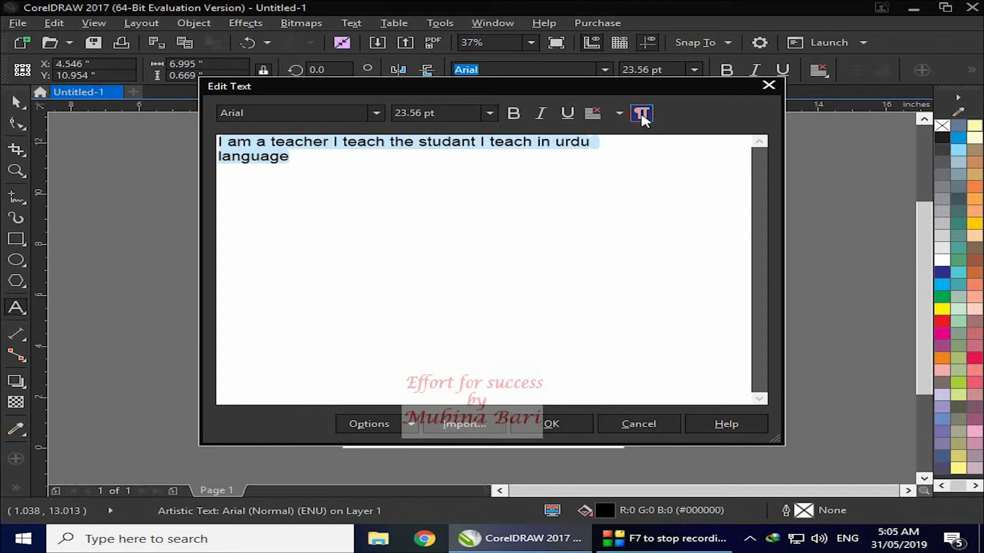
Step: Show the non-printing characters in the text being edited and hide them again
click(641, 114)
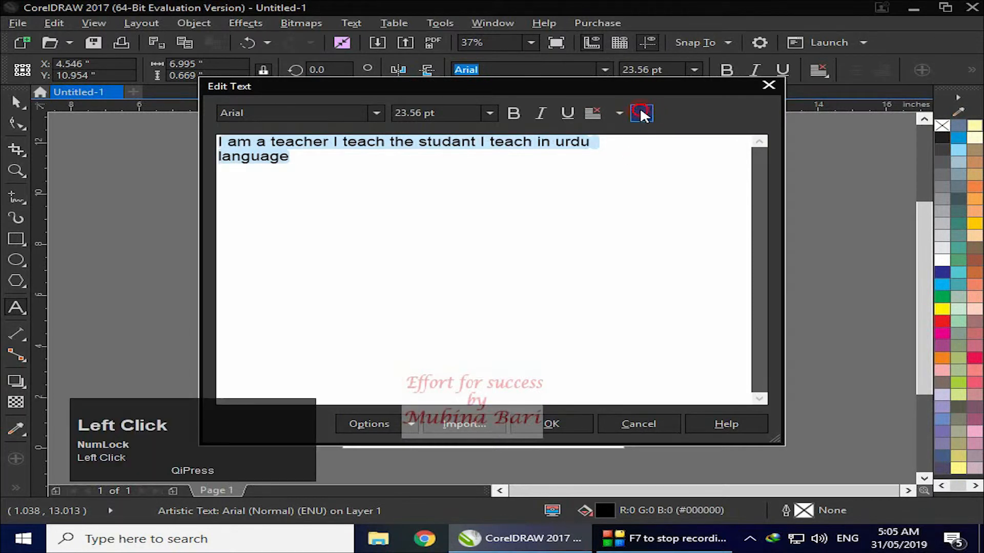
click(375, 186)
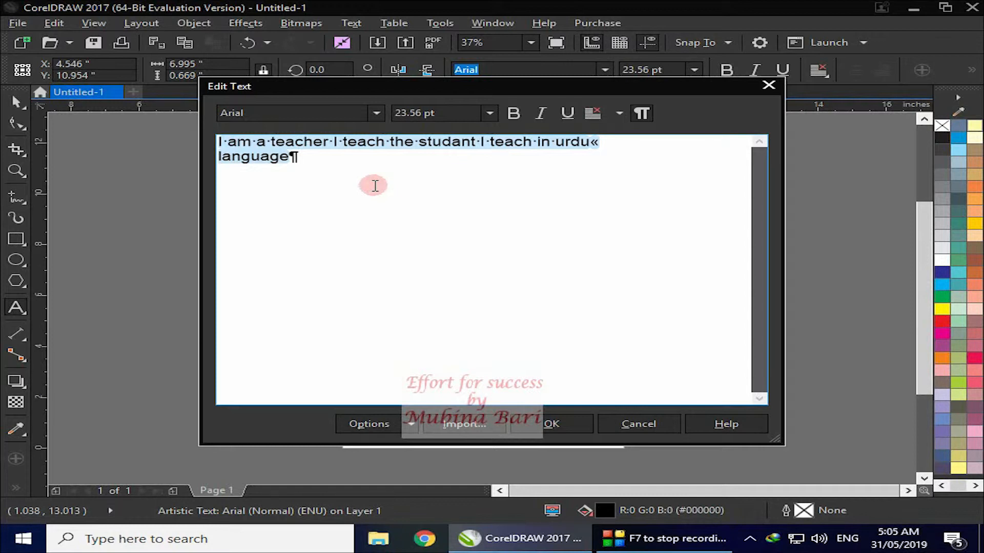
click(641, 113)
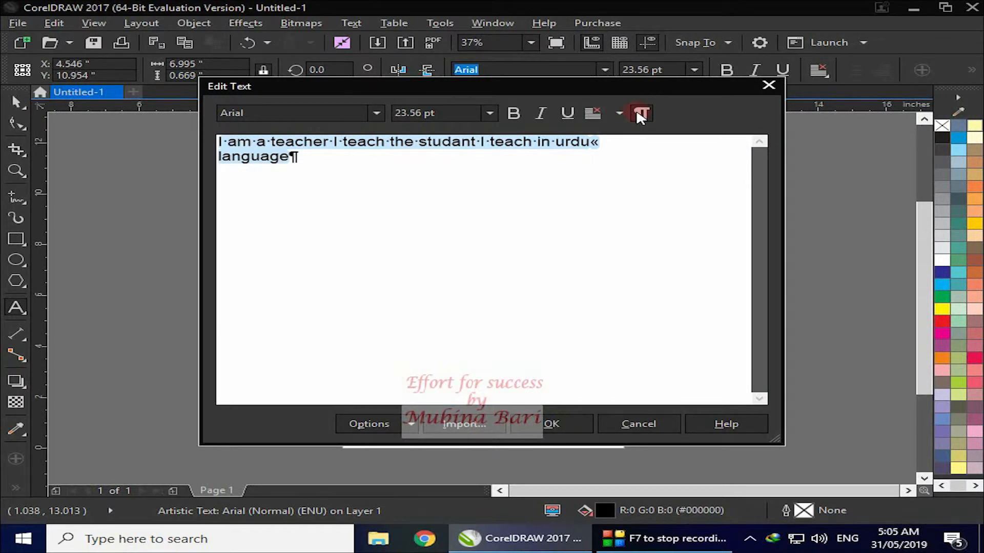
click(639, 114)
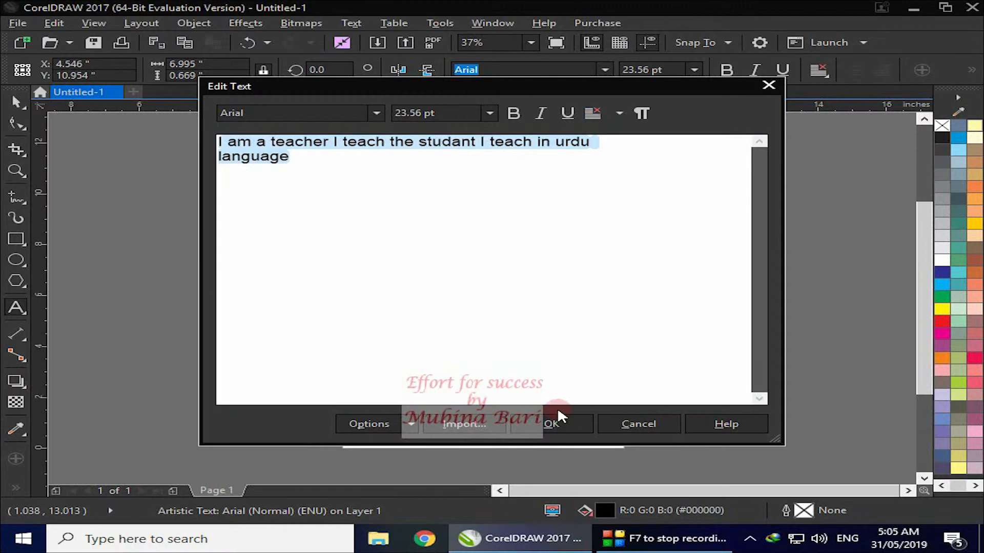
Step: Examine the text import file browser and the Help topic on finding, editing, and converting text, closing each one
click(467, 425)
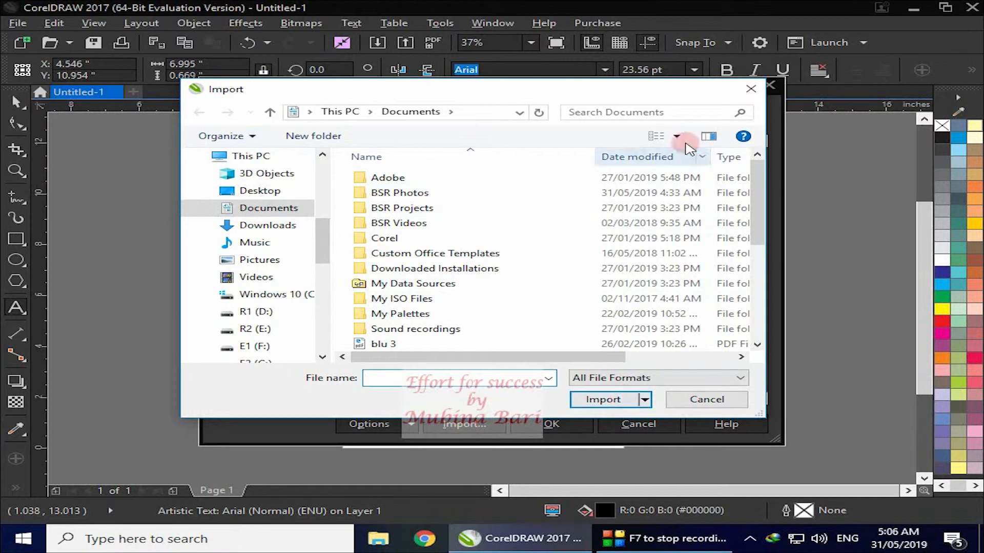
click(752, 90)
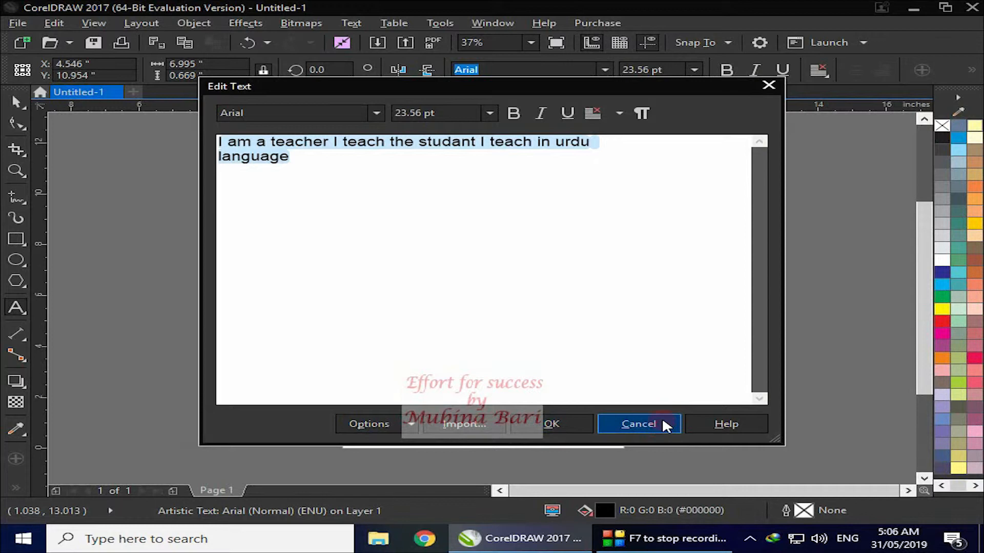
click(742, 421)
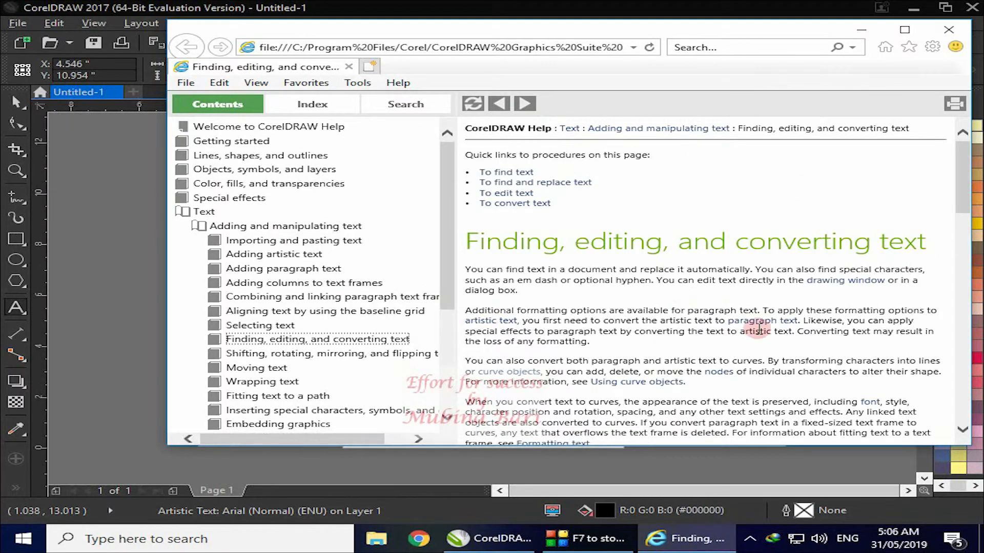
drag(965, 210, 333, 167)
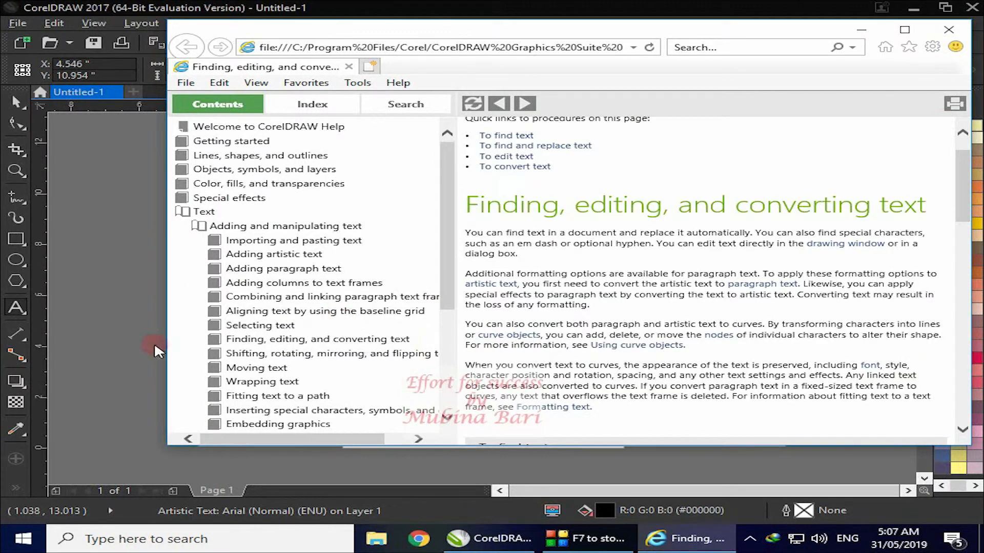
click(957, 36)
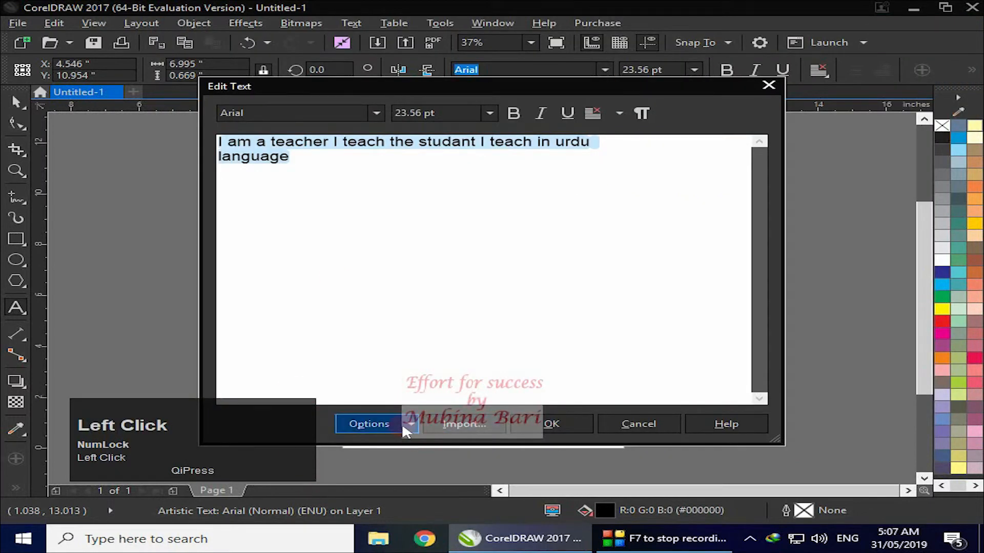
Step: Try the Sentence case option on the selected text, followed by lowercase
click(402, 426)
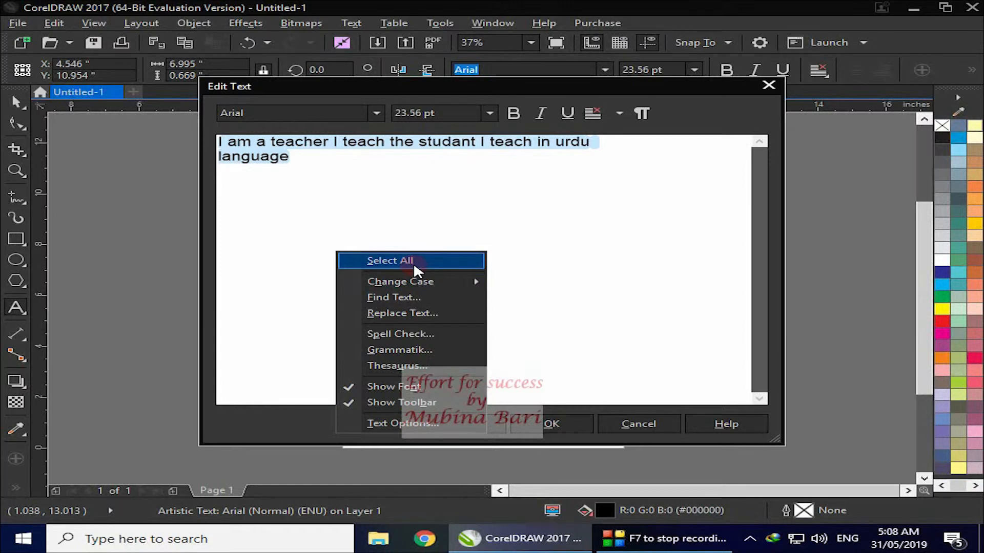
mouse_move(411, 281)
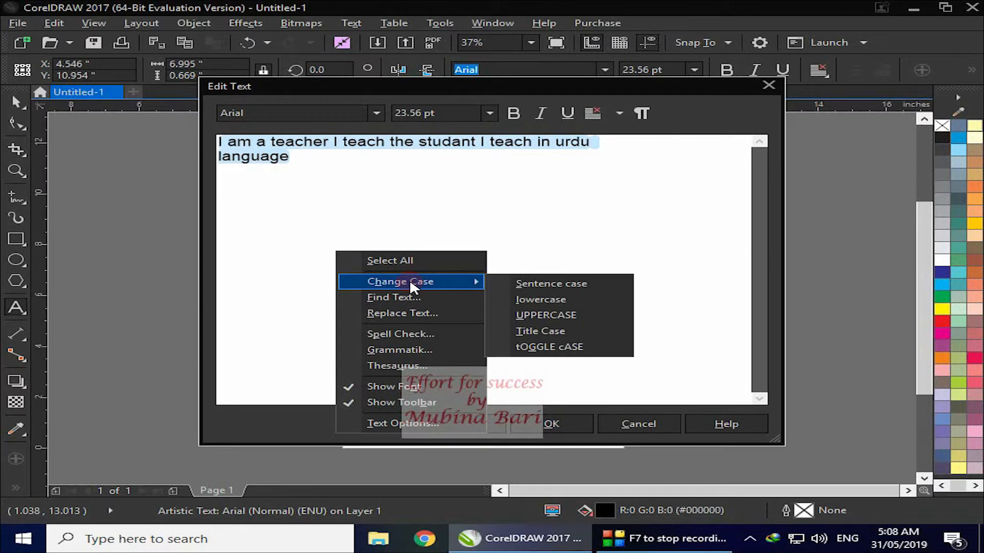
click(526, 283)
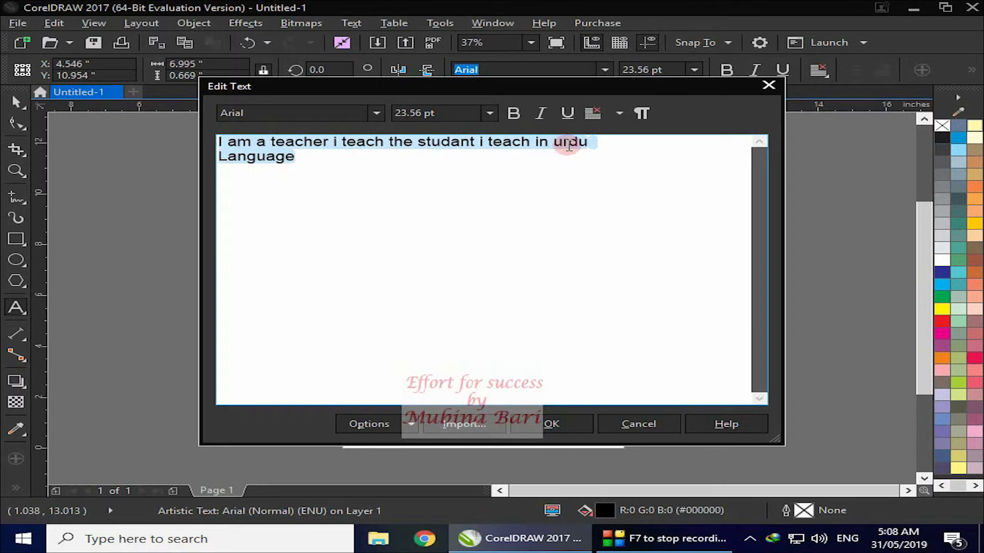
right_click(337, 251)
mouse_move(442, 281)
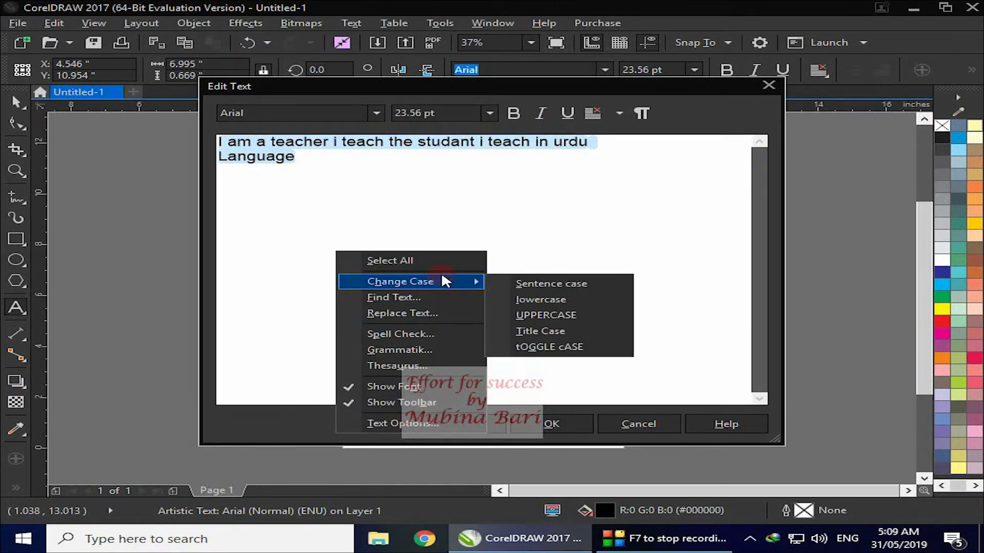
click(524, 300)
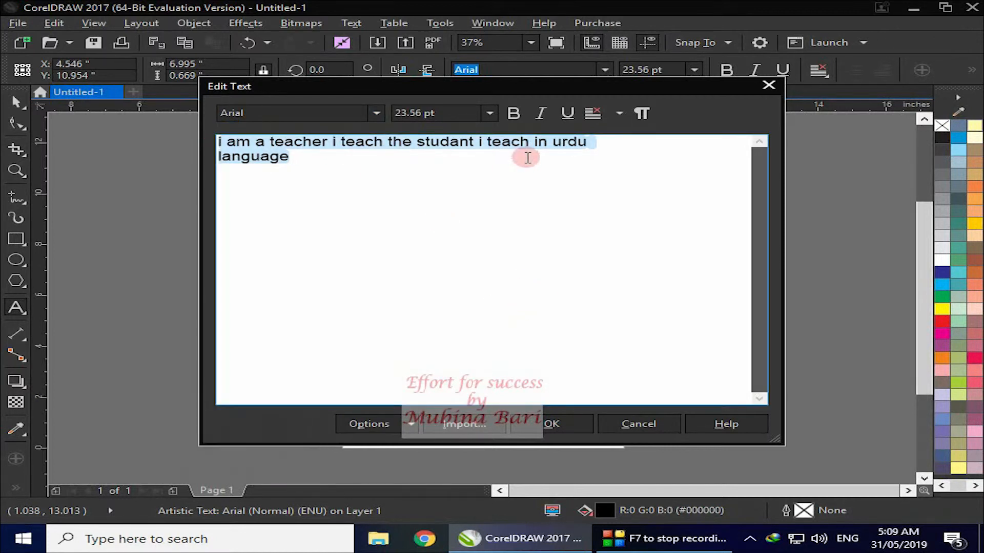
Step: Try the UPPERCASE option on the selected text, followed by Title Case
right_click(486, 377)
mouse_move(410, 281)
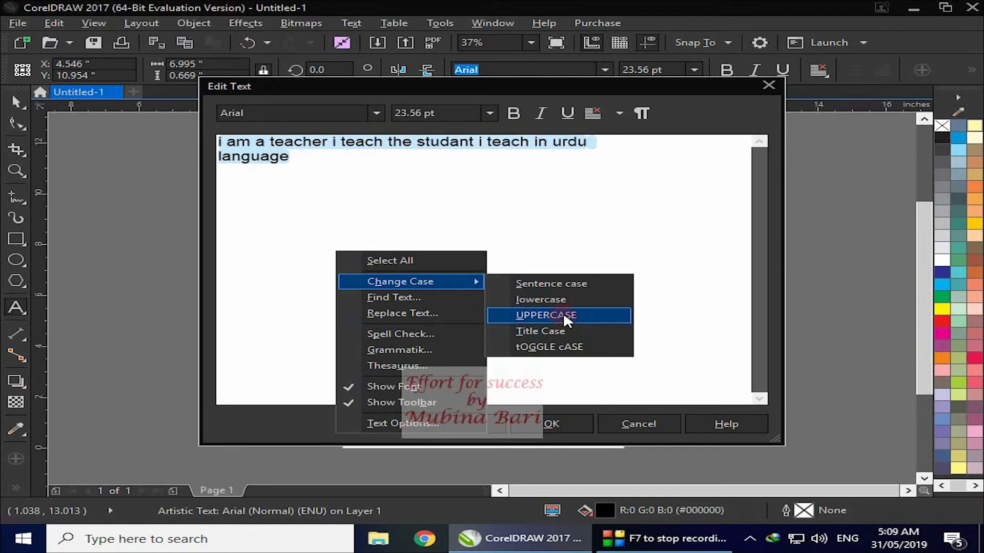
click(564, 314)
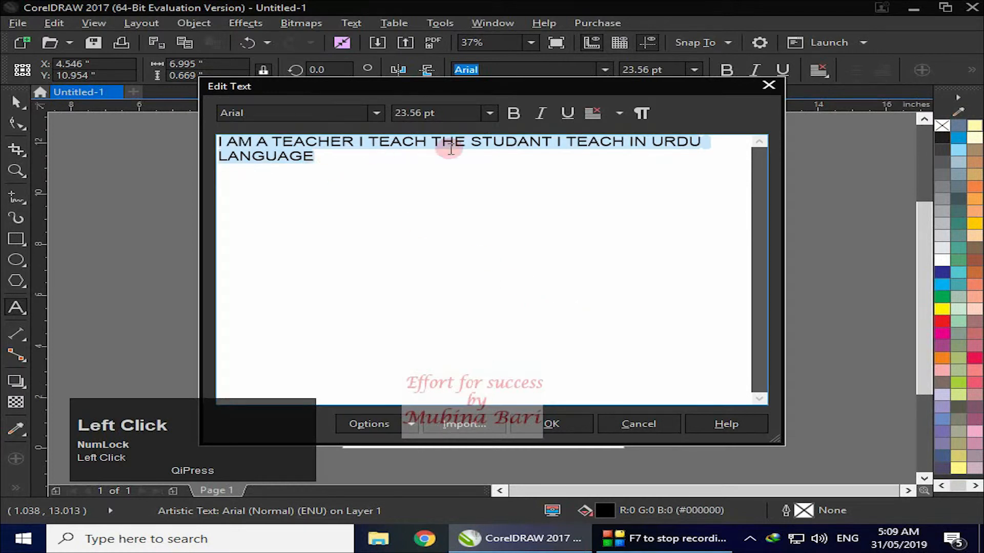
click(416, 422)
mouse_move(420, 281)
click(549, 331)
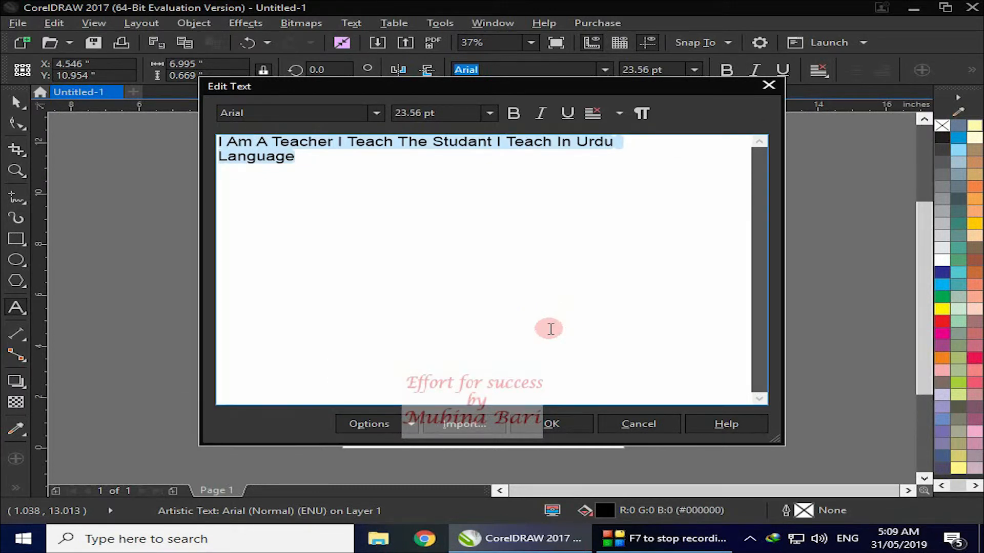
Step: Try the toggle case option on the selected text
click(410, 421)
mouse_move(410, 281)
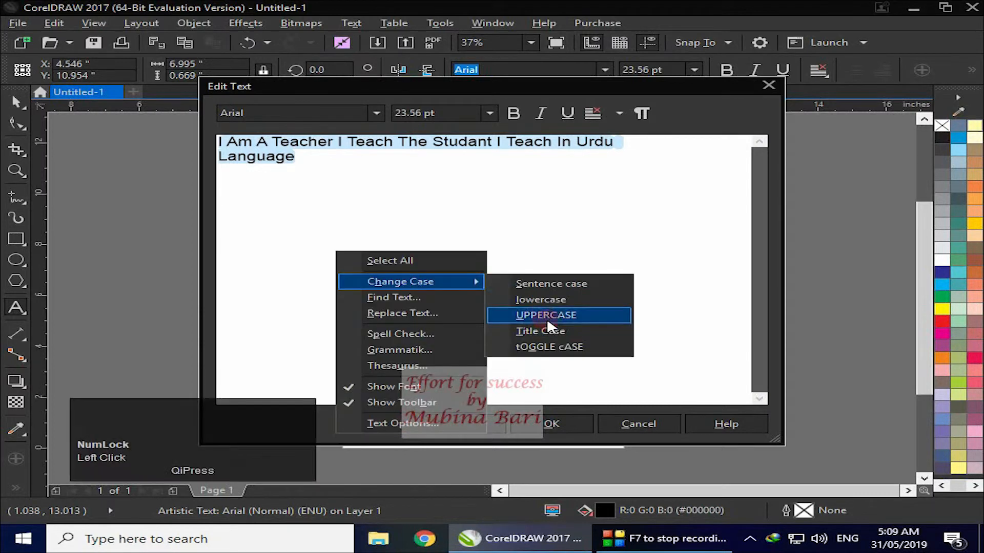
click(550, 348)
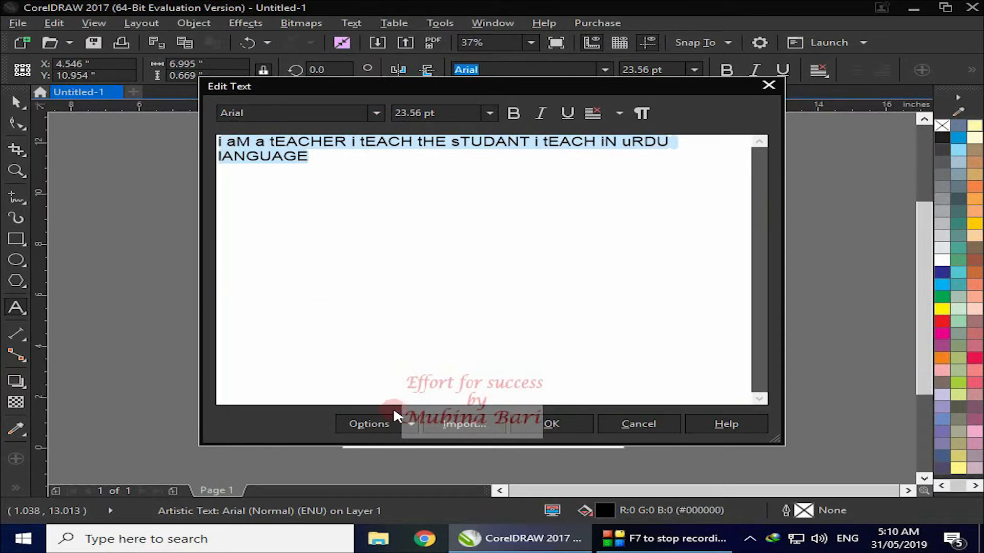
Step: Change the case of the selected text to Sentence case
click(413, 419)
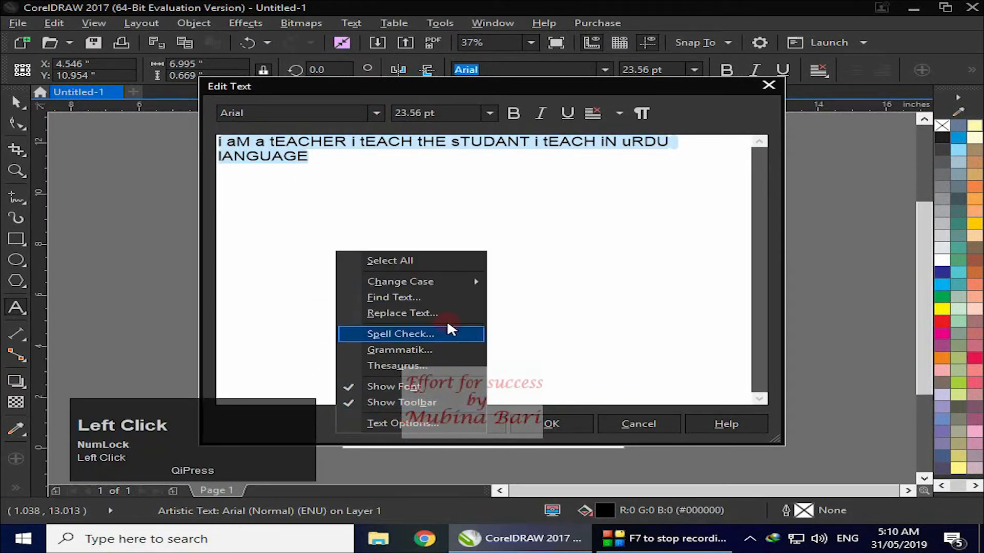
mouse_move(468, 283)
click(559, 285)
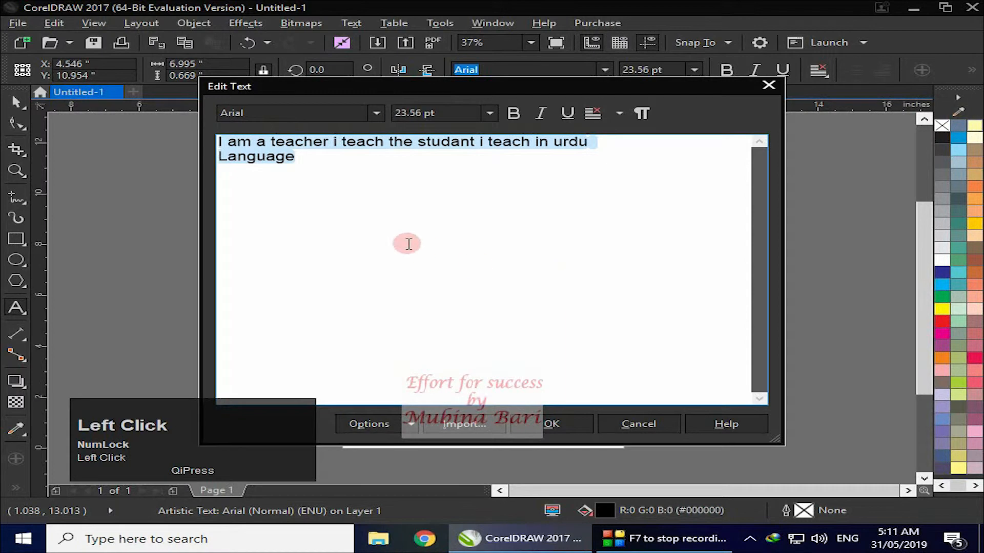
Step: Search the selected text for "teach", continuing the search from the beginning of the text
click(407, 426)
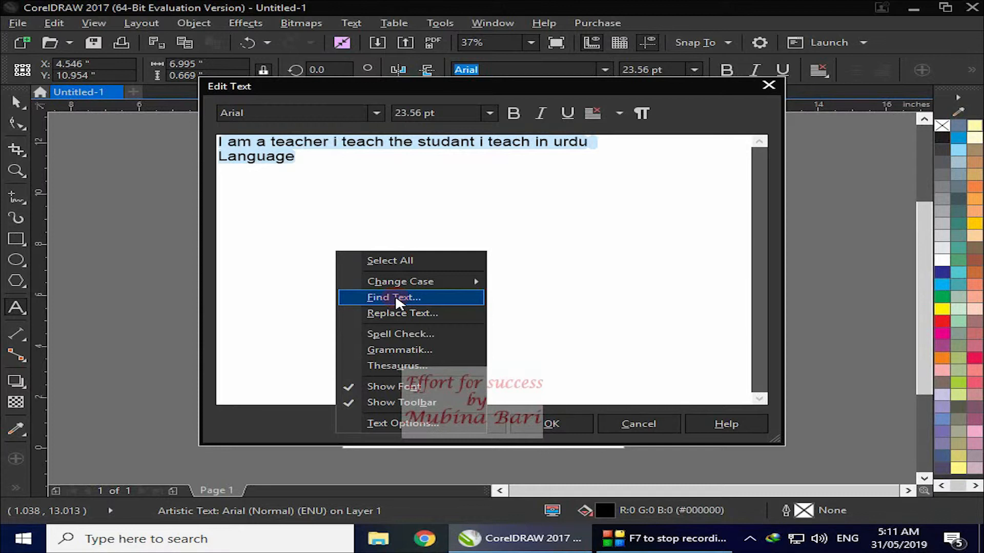
click(398, 301)
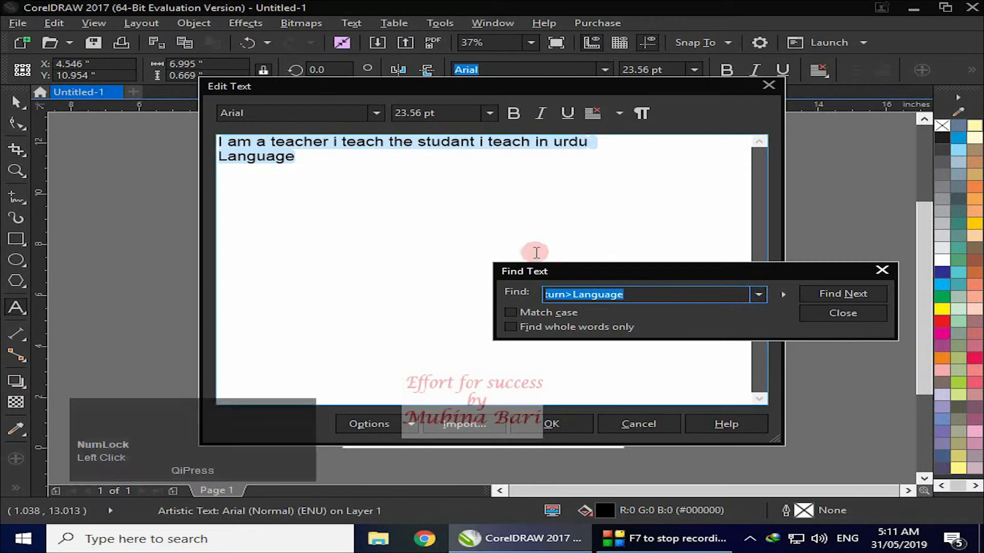
click(759, 292)
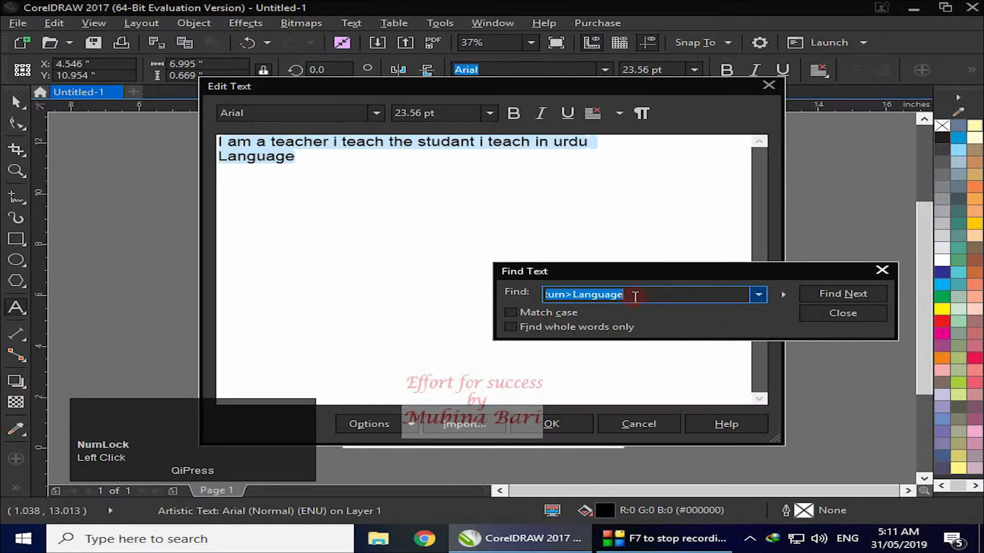
key(BackSpace)
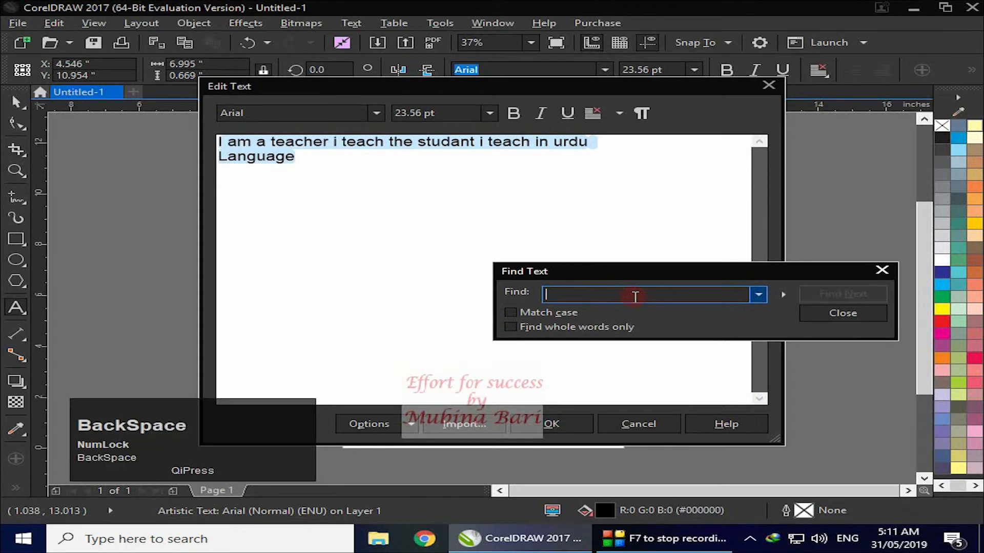
click(407, 194)
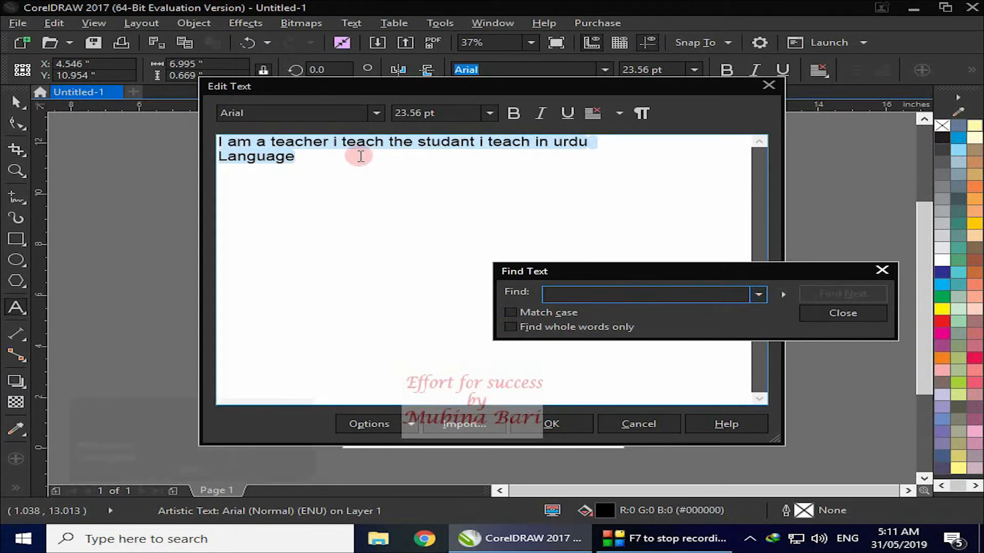
click(608, 274)
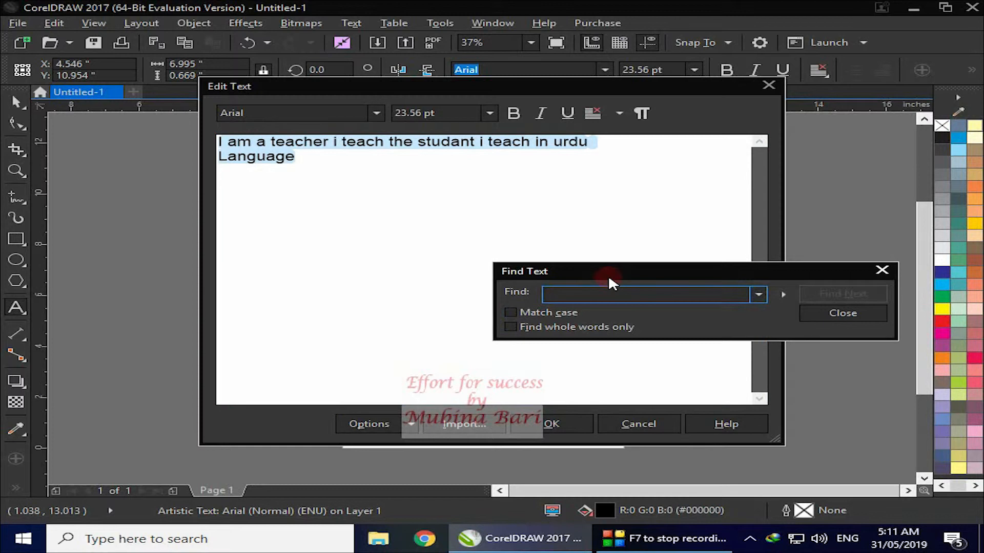
text(t)
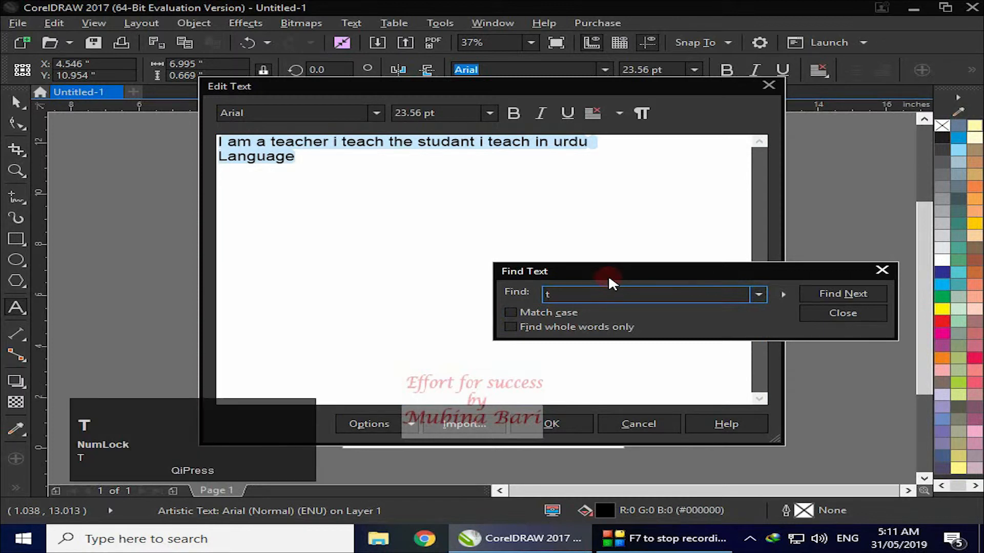
text(each)
click(824, 294)
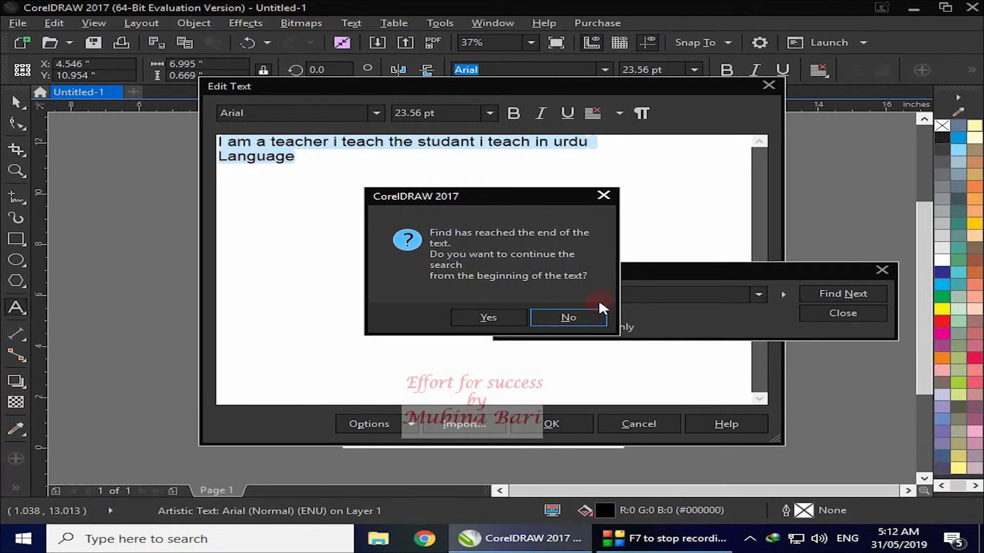
click(501, 319)
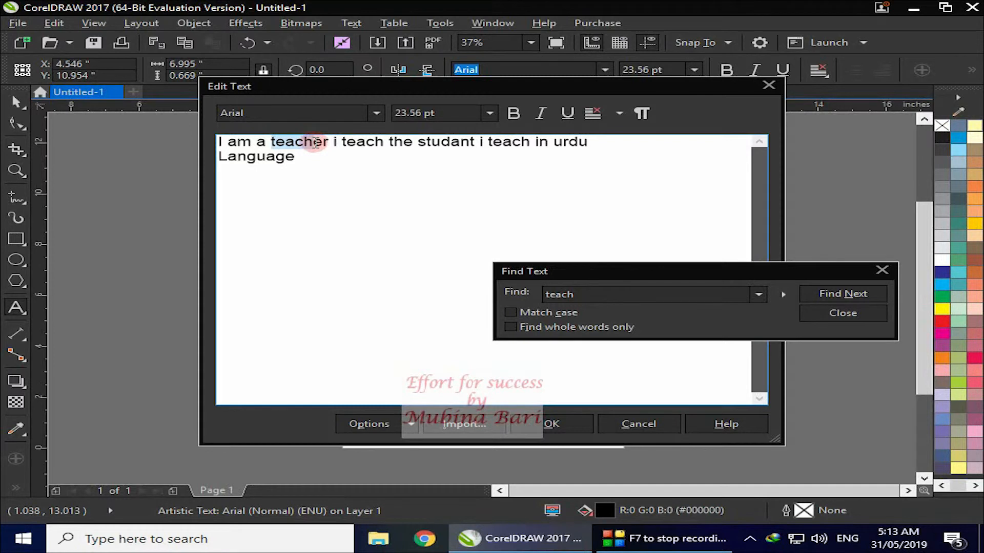
Step: Step through the next two occurrences of "teach" and close the text search
click(856, 290)
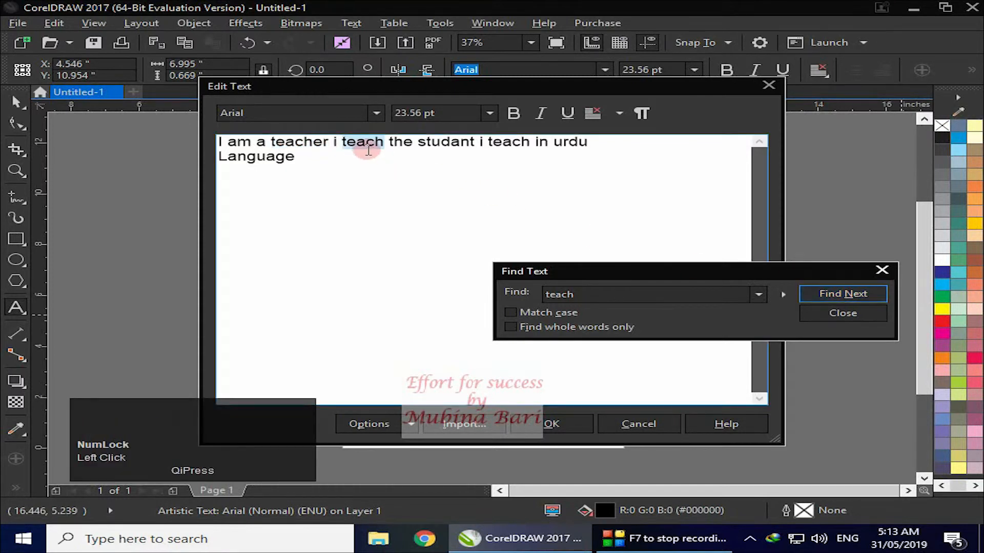
click(853, 292)
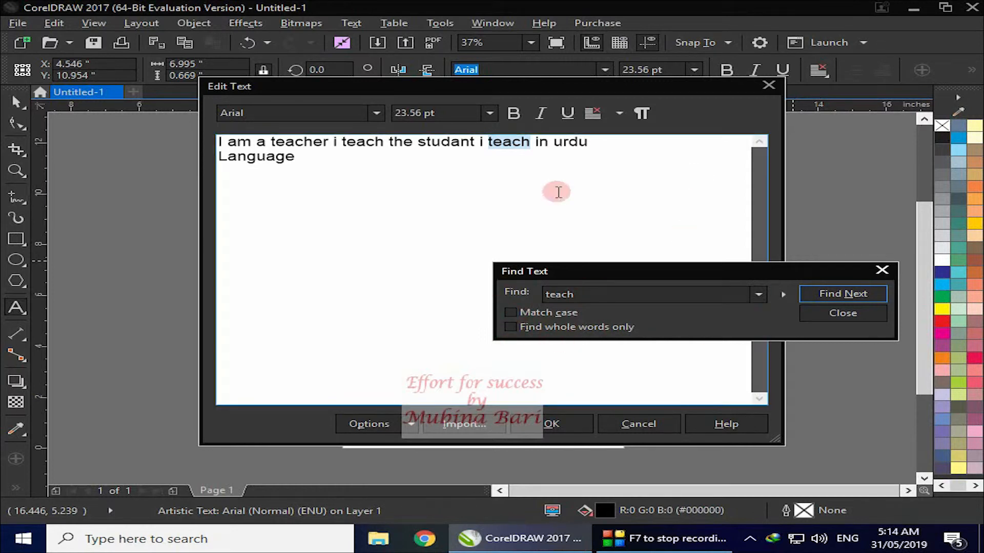
click(864, 314)
click(626, 293)
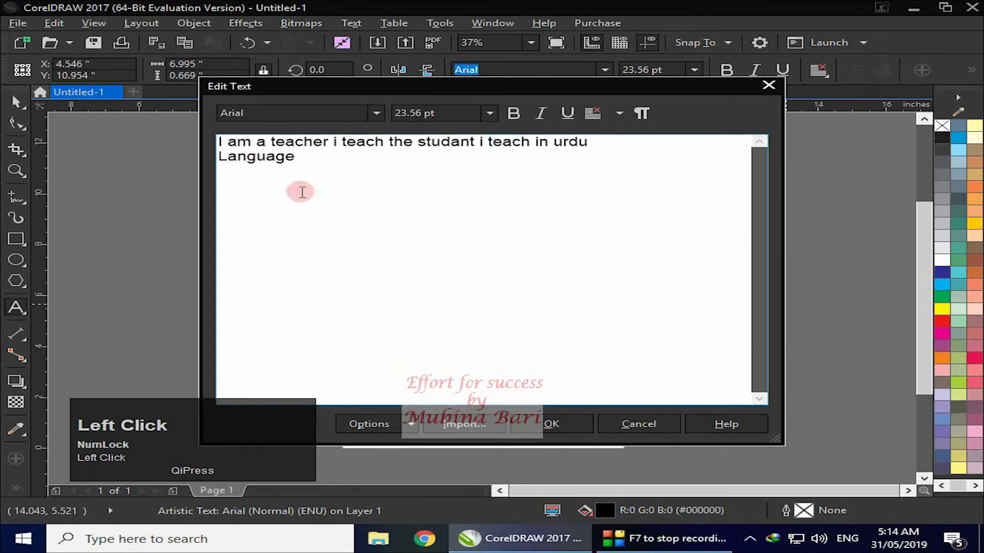
Step: Replace the first occurrence of "teach" with "educat", continuing the search from the beginning of the text
click(409, 419)
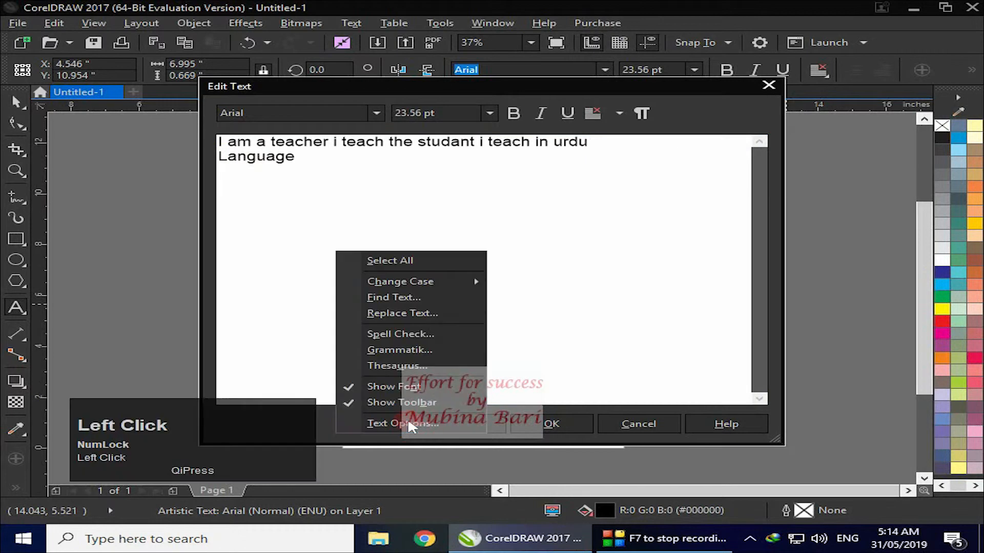
click(429, 312)
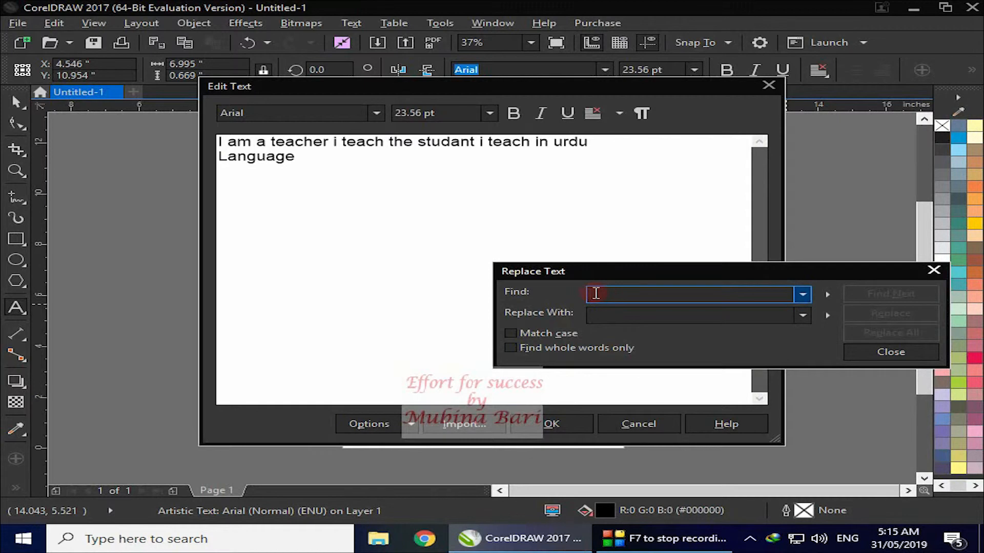
text(teach)
click(590, 315)
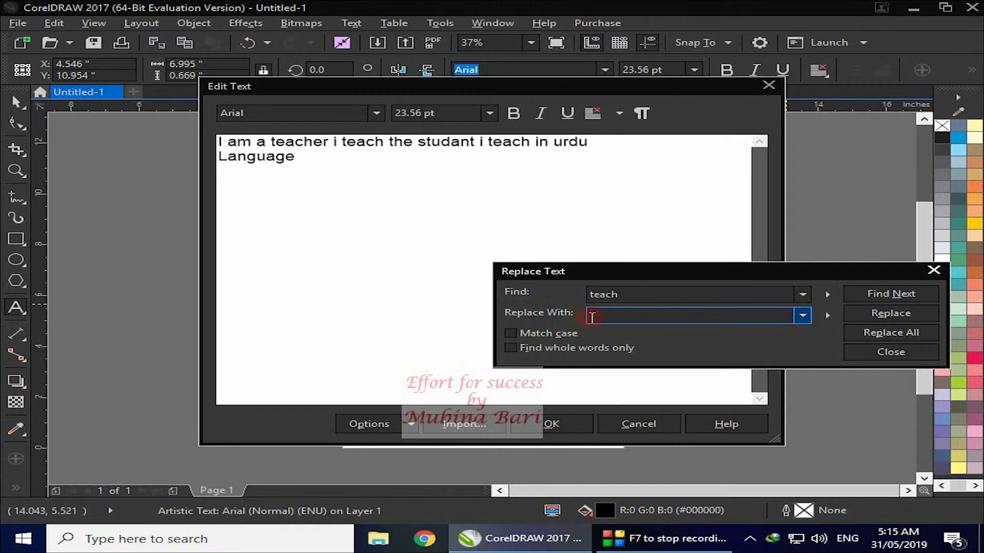
text(edu)
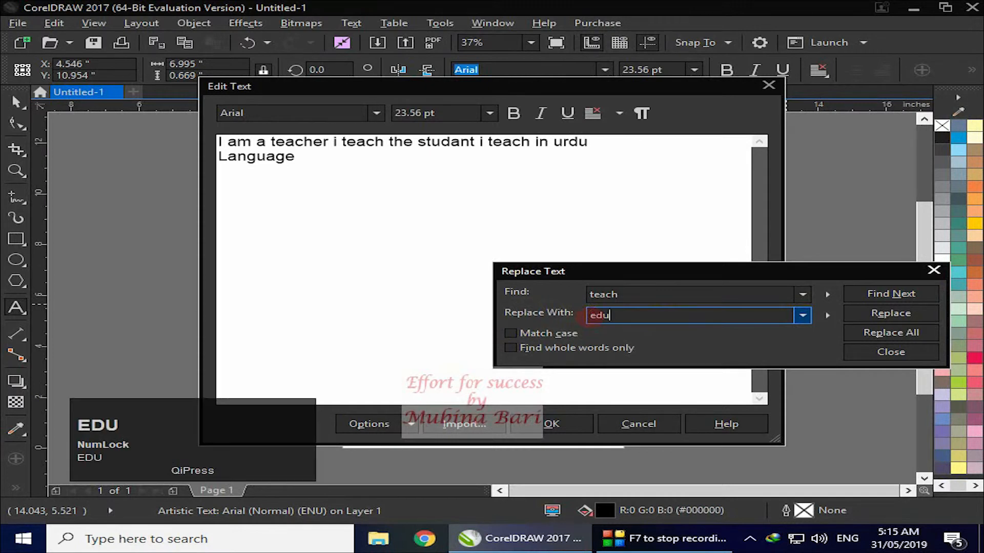
text(cati)
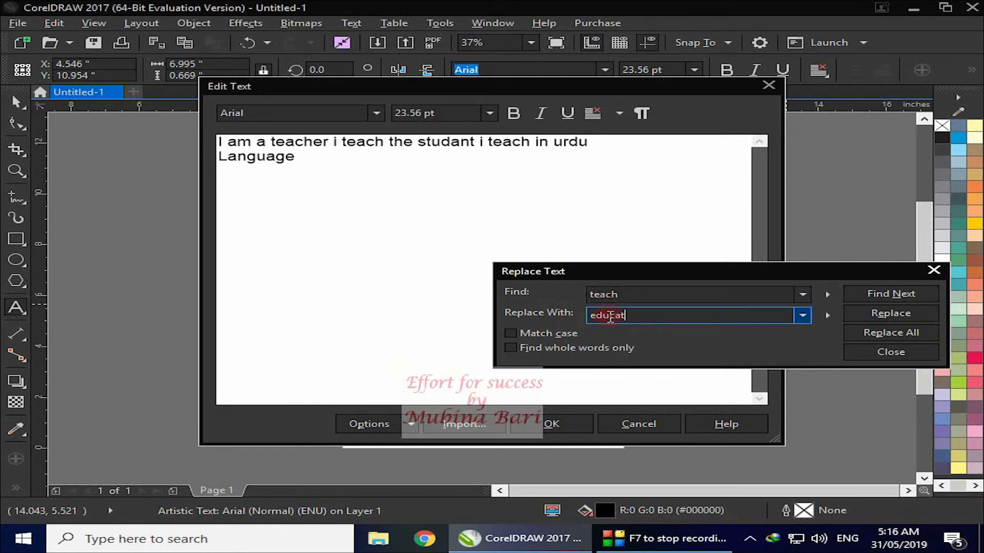
click(912, 309)
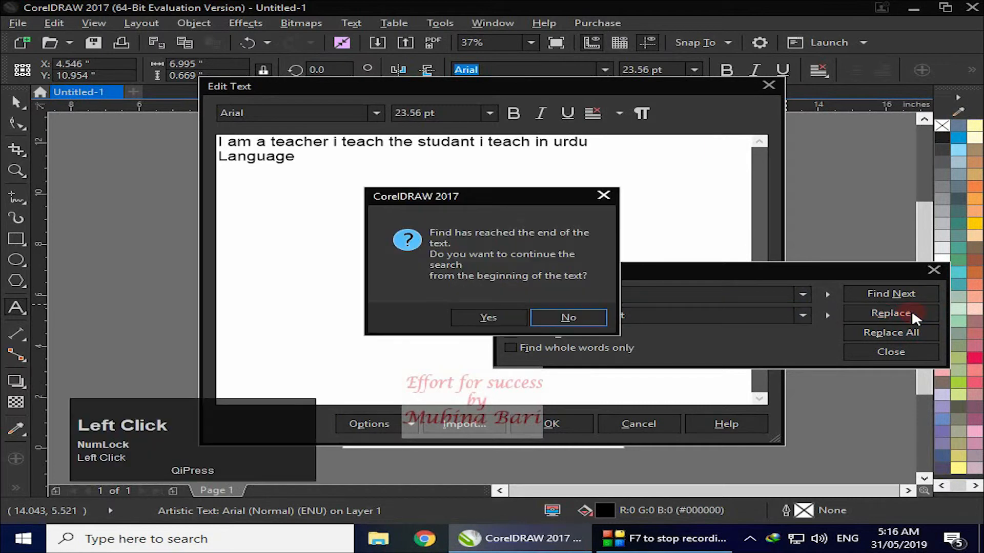
click(486, 317)
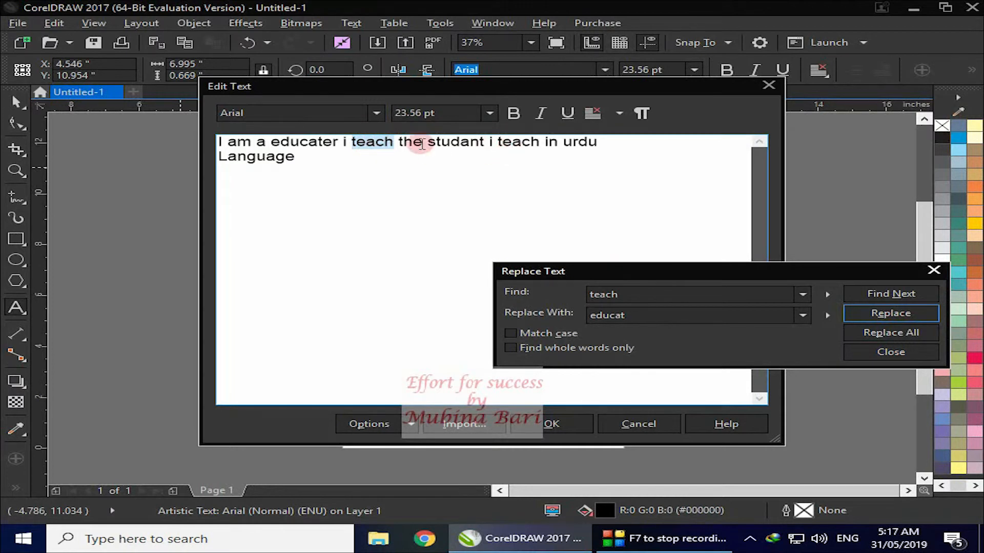
Step: Replace all remaining occurrences of "teach" with "educat" and apply the edited text to the page
click(889, 331)
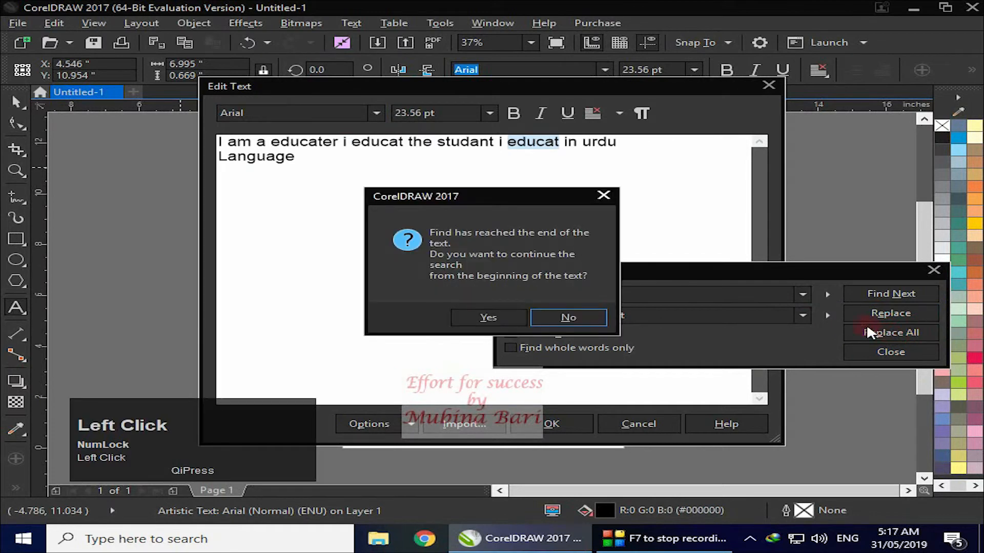
click(518, 317)
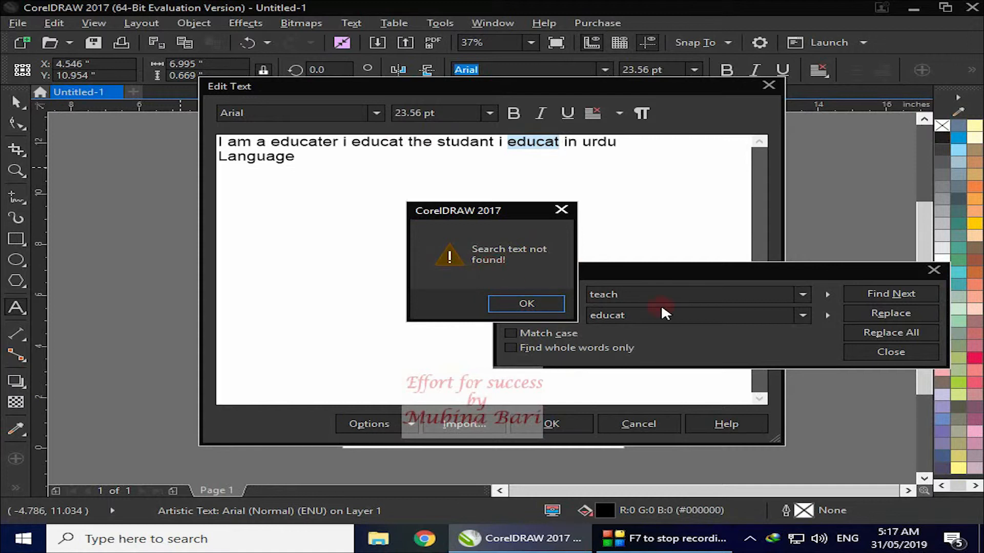
click(563, 210)
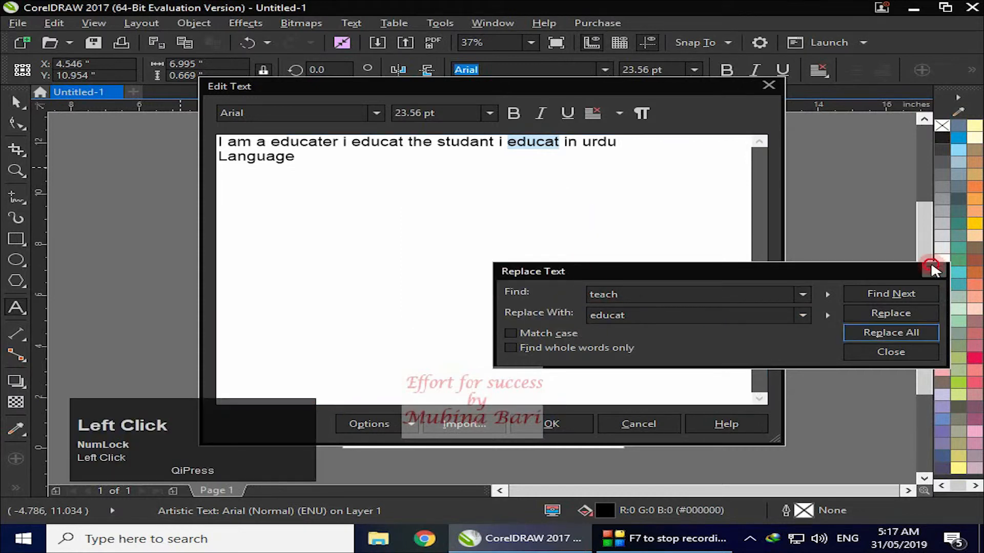
click(933, 269)
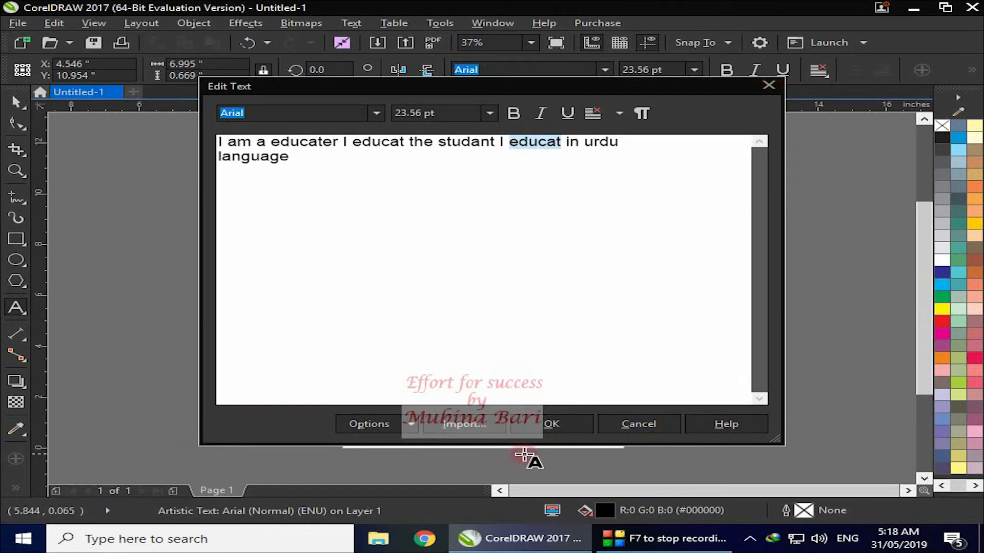
click(568, 423)
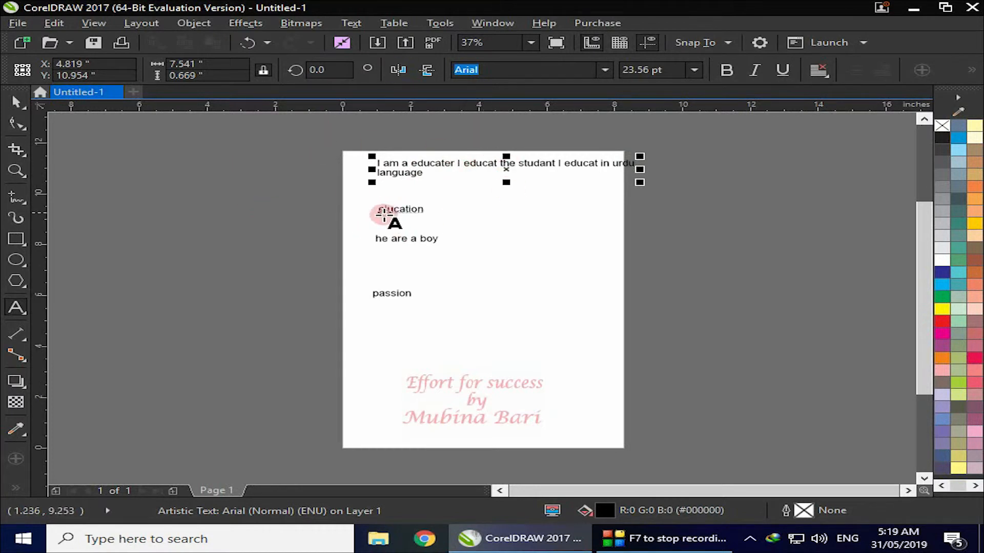
Step: Open the misspelled "ejucation" artistic text in the Edit Text dialog and start a spell check on it
click(379, 210)
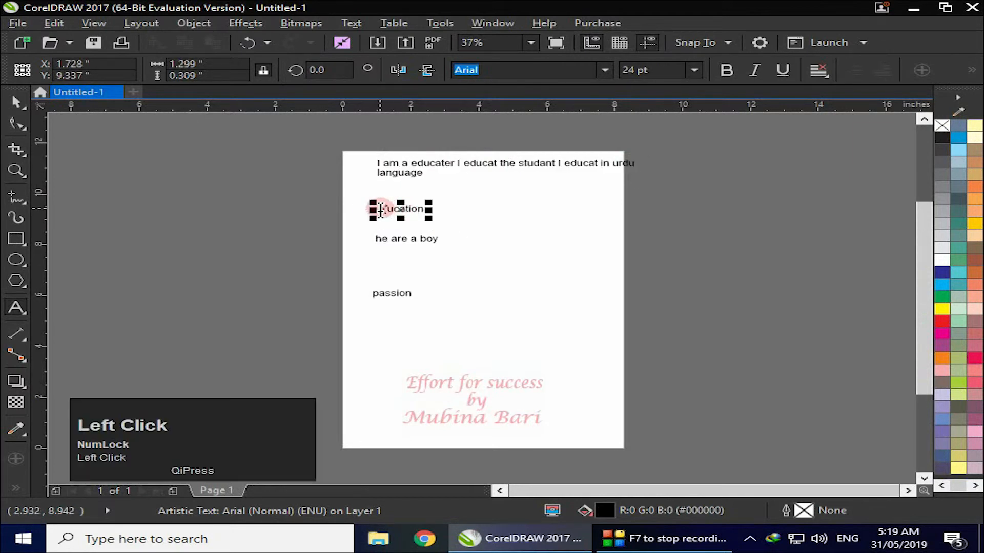
click(355, 25)
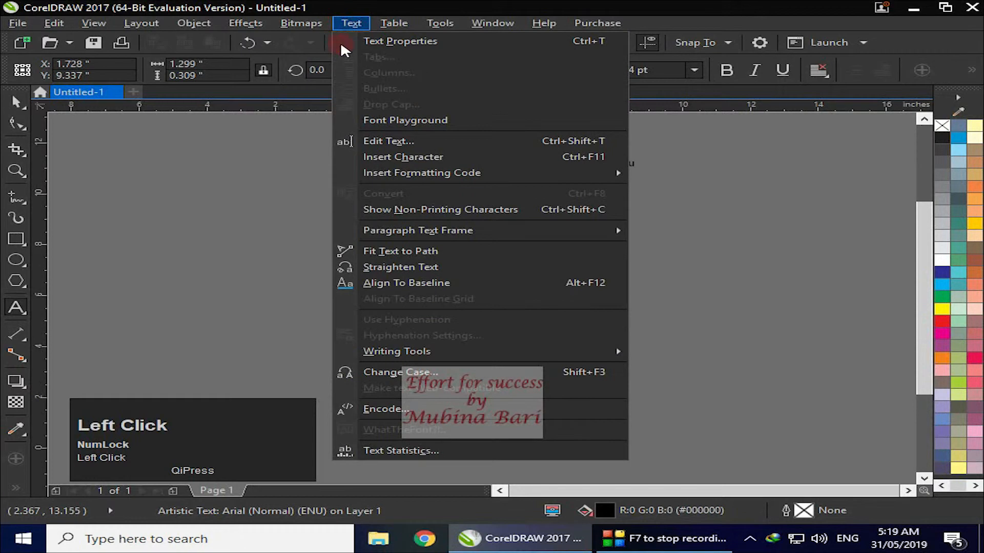
click(389, 141)
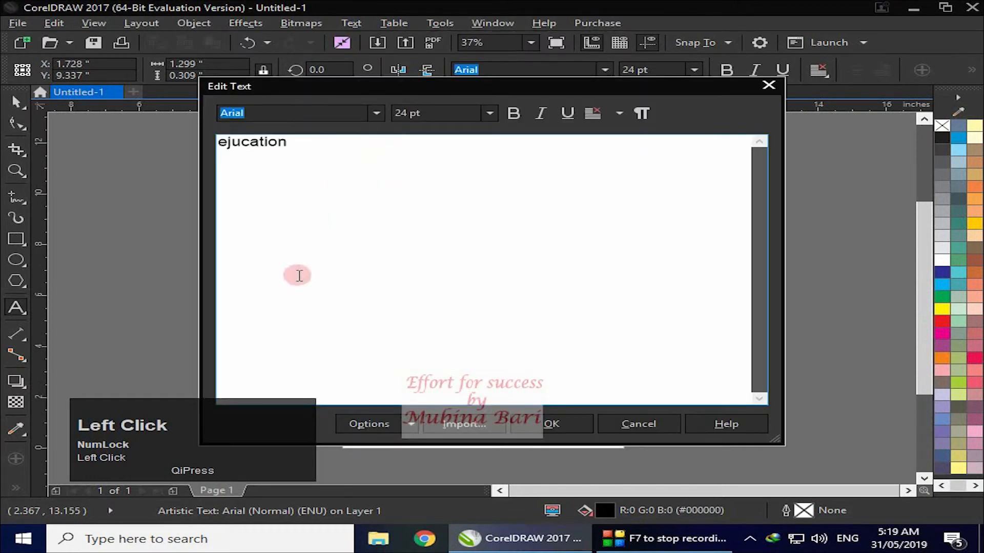
right_click(335, 250)
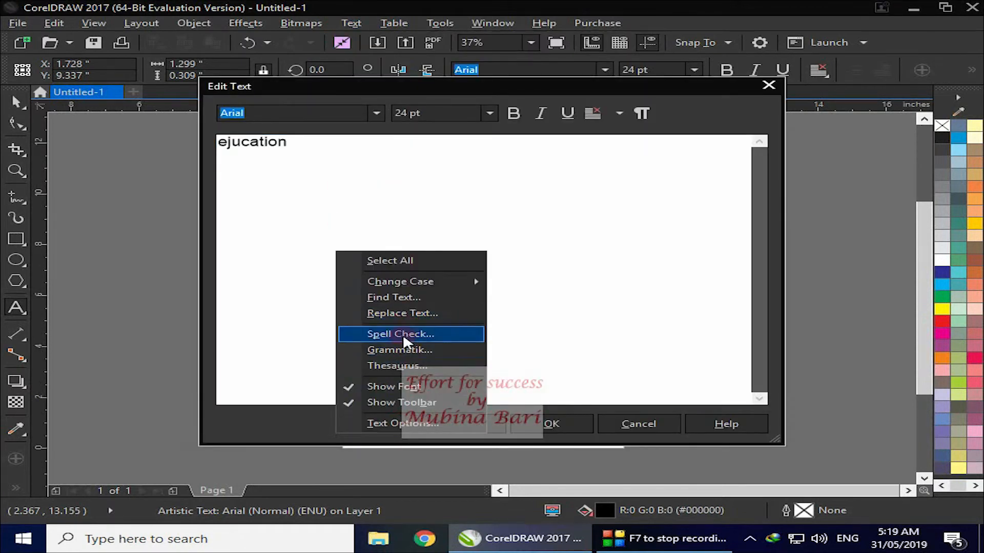
click(404, 334)
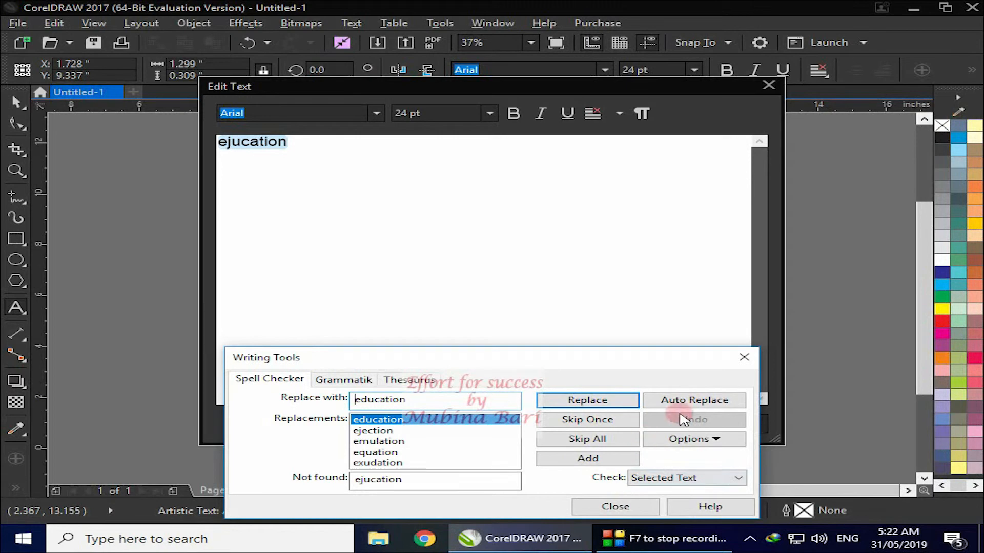
Step: Auto-replace the misspelled word with "education" and apply the corrected text to the page
click(703, 401)
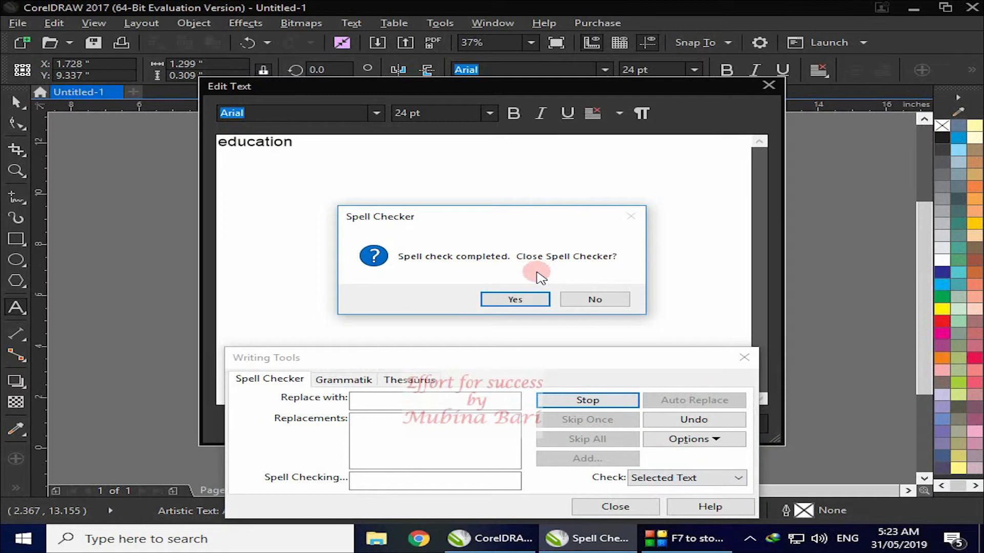
click(515, 300)
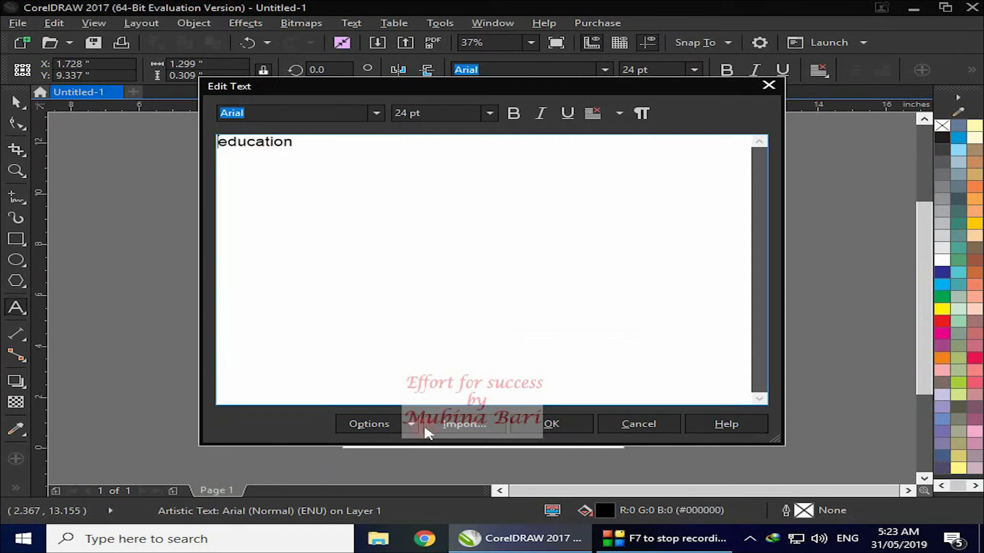
click(567, 424)
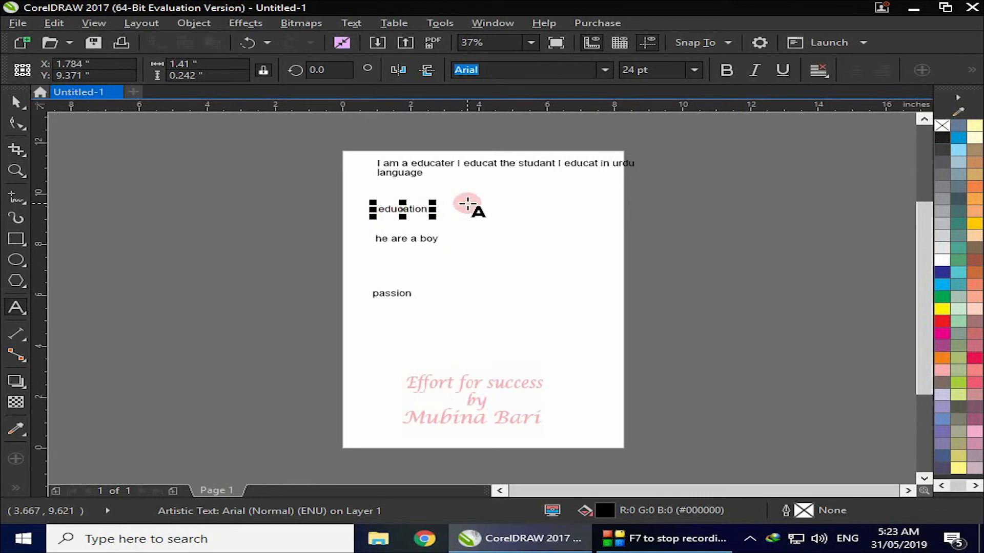
Step: Open the "he are a boy" artistic text in the Edit Text dialog and start a Grammatik check on it
click(399, 240)
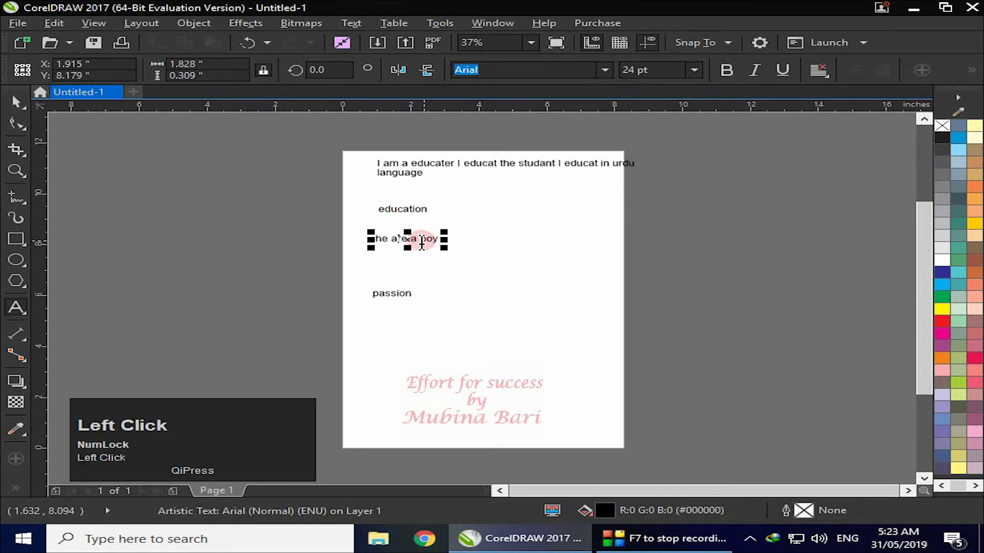
click(354, 23)
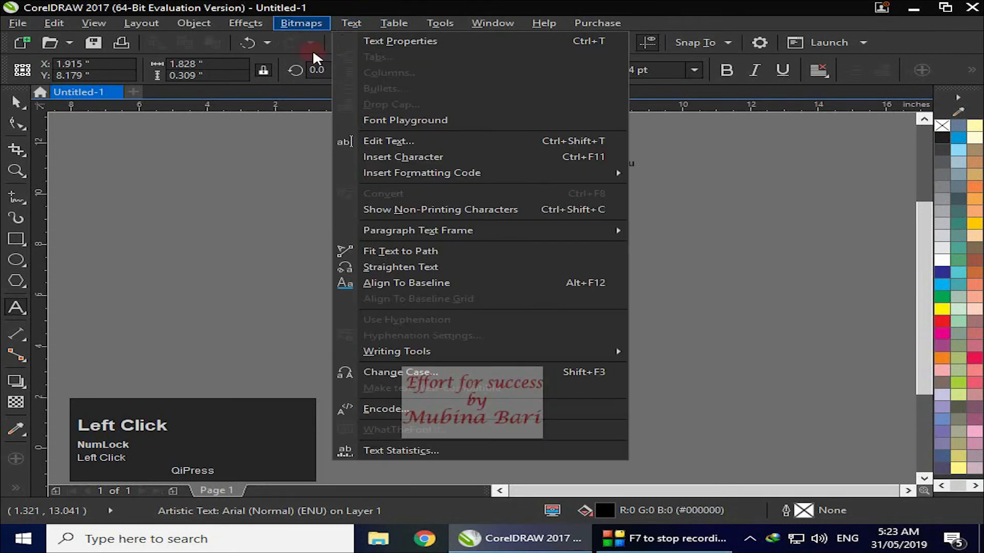
click(395, 140)
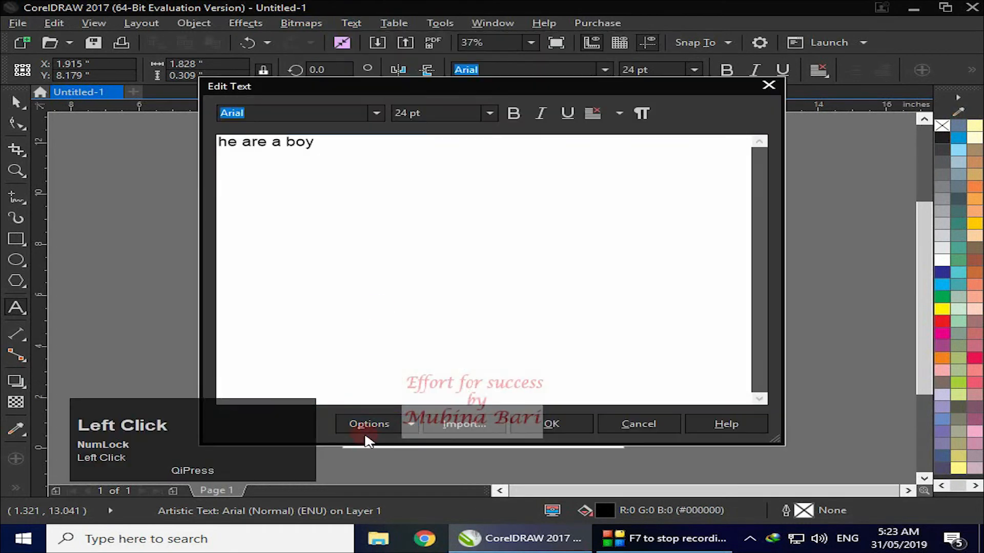
click(408, 421)
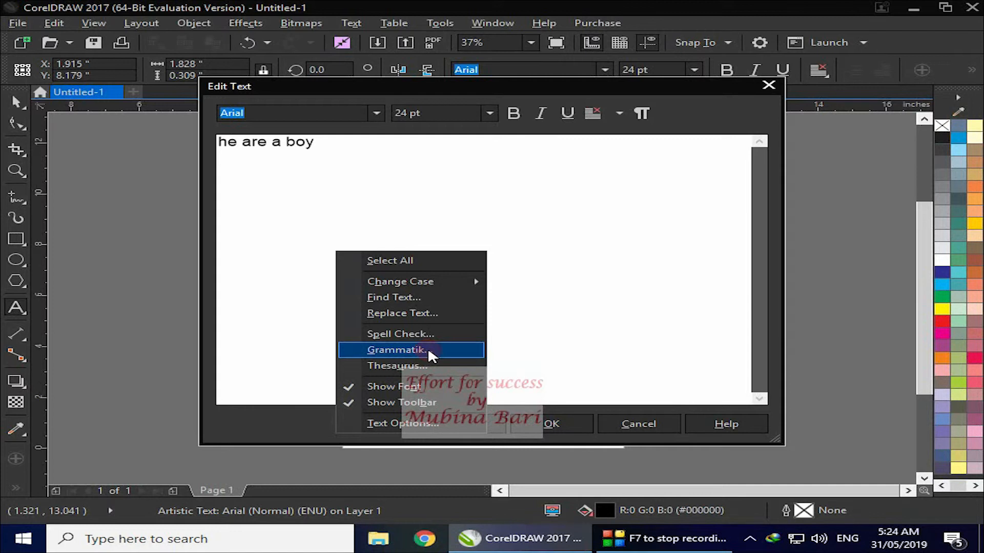
click(428, 349)
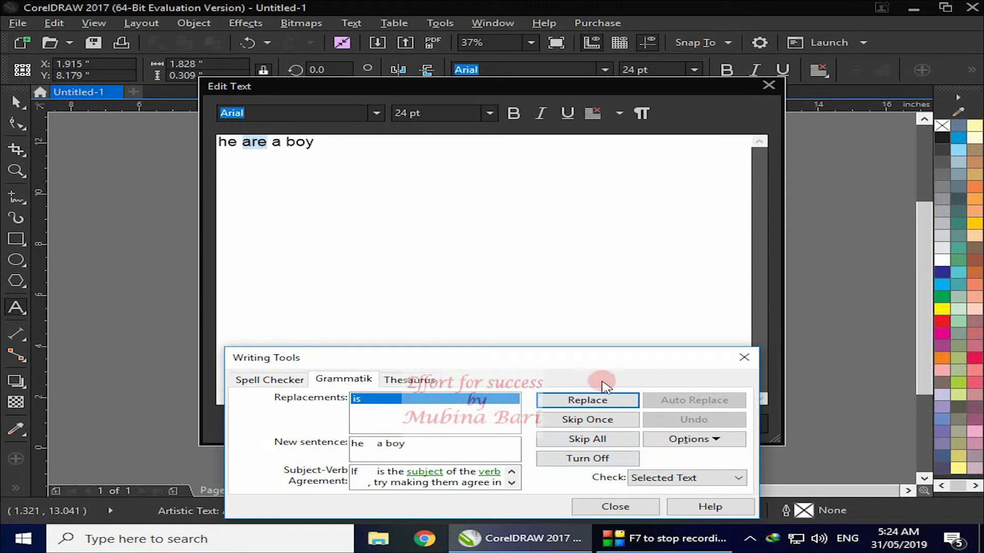
Step: Replace "are" with the suggested "is", close Grammatik and apply the corrected text to the page
click(599, 403)
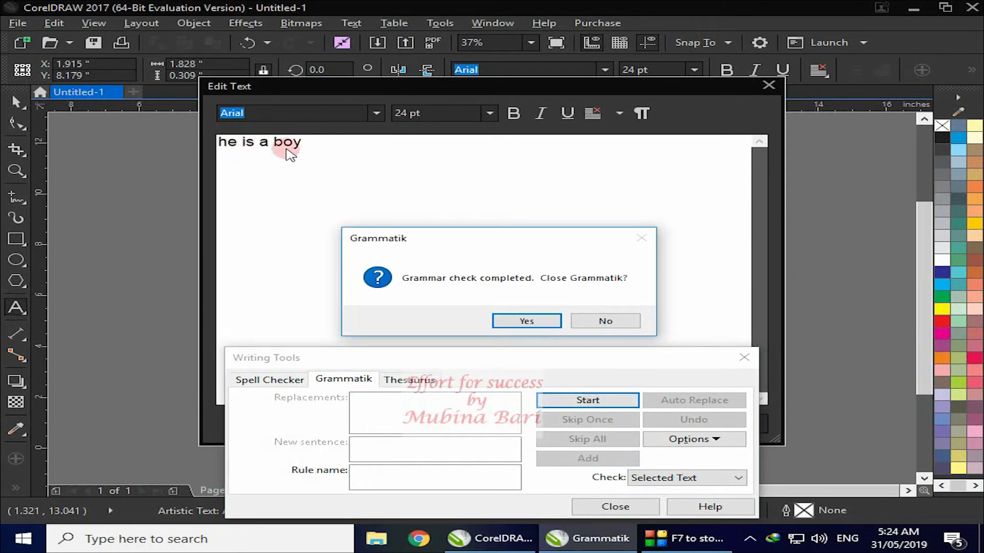
click(527, 321)
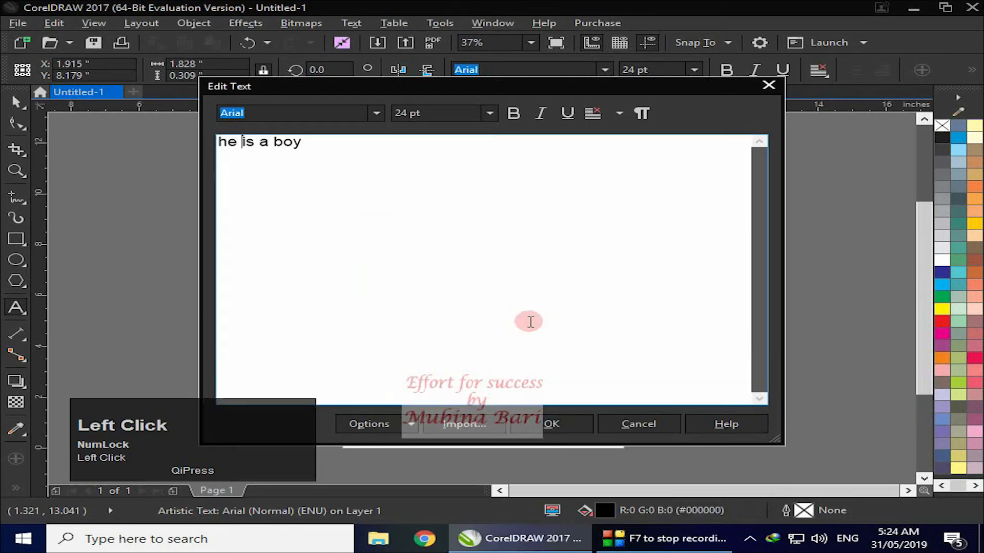
click(553, 424)
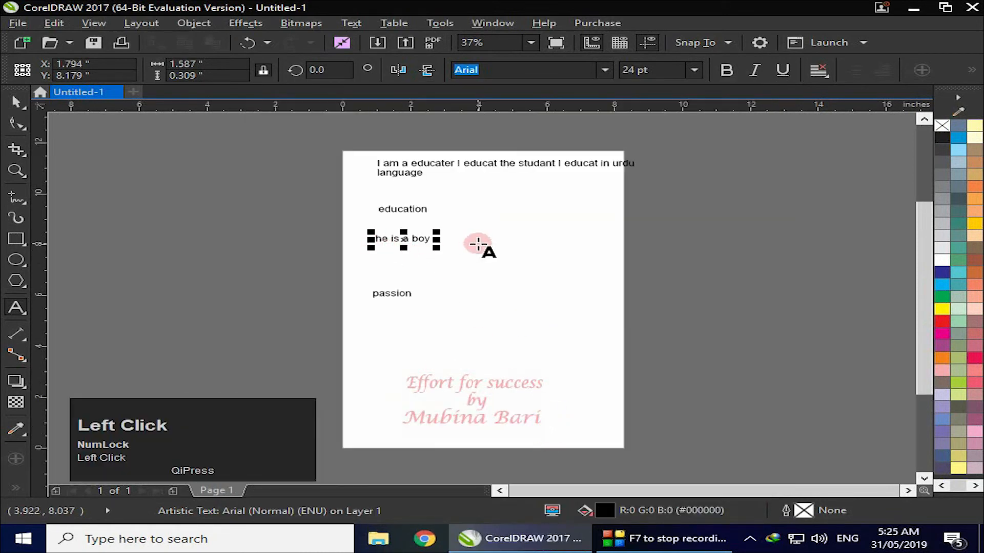
Step: Open the "passion" artistic text in the Edit Text dialog, examine its meanings in the Thesaurus, and close the writing tools
click(395, 295)
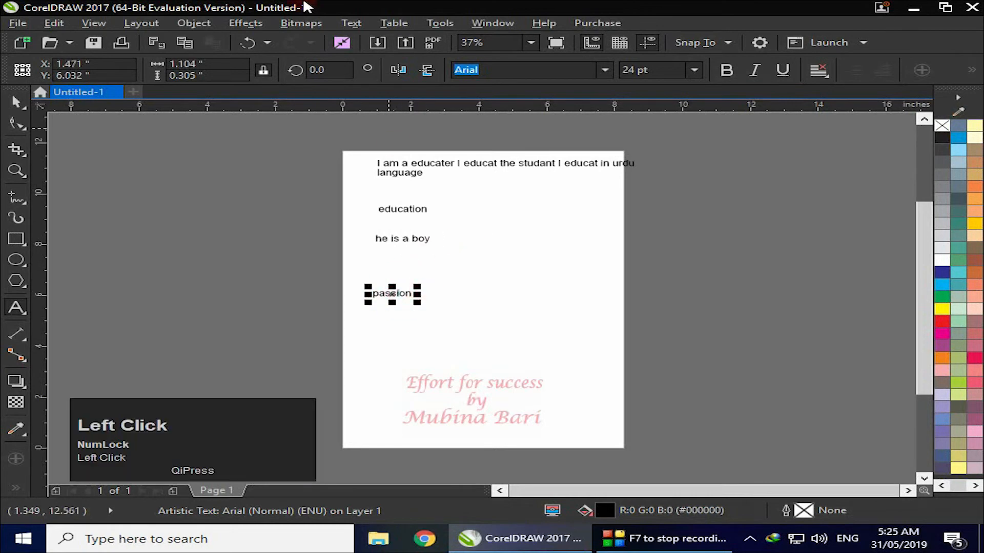
click(340, 24)
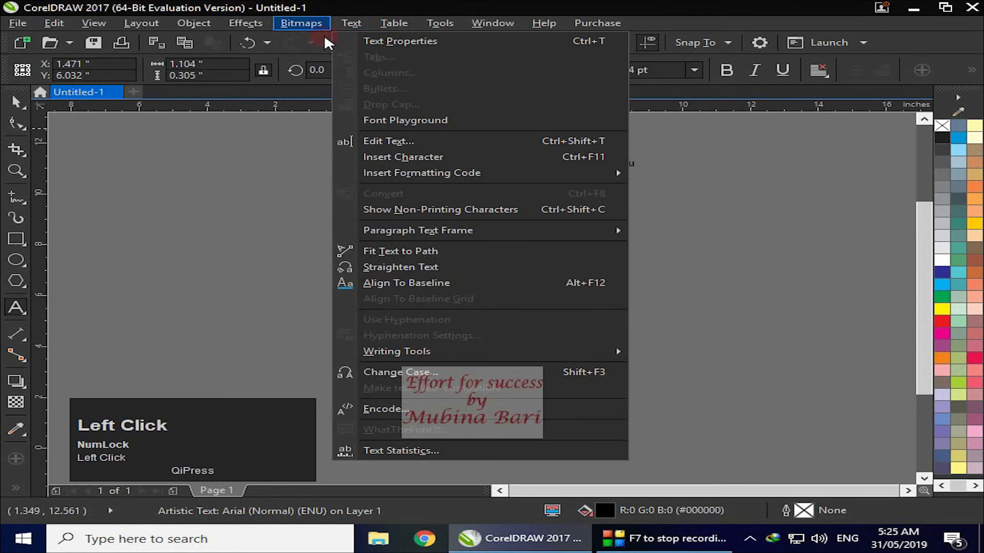
click(392, 140)
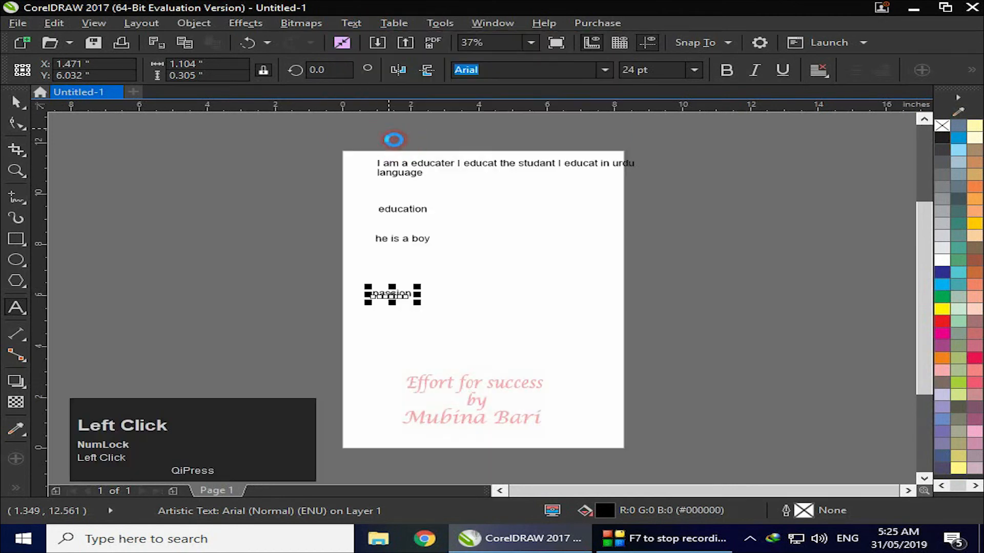
right_click(337, 252)
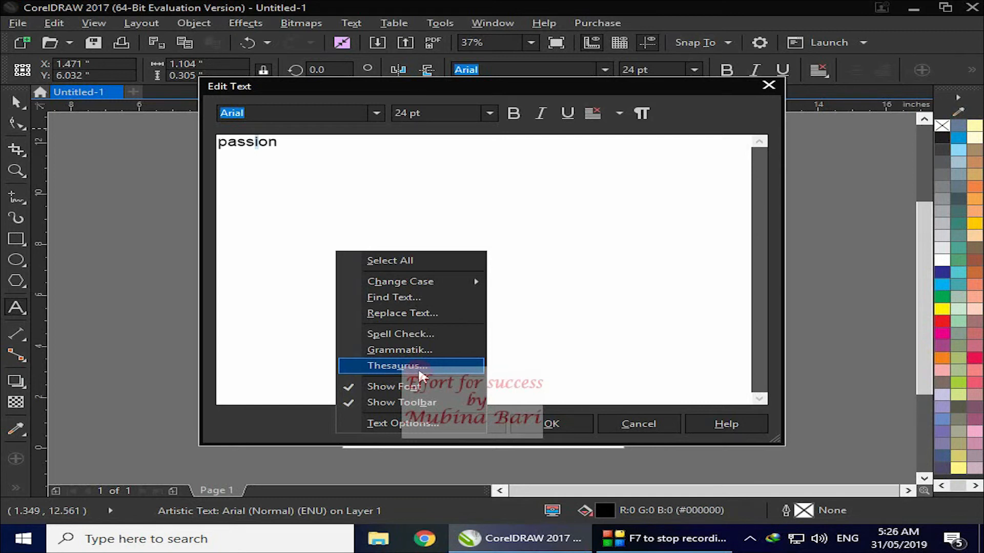
click(421, 375)
drag(610, 487, 624, 309)
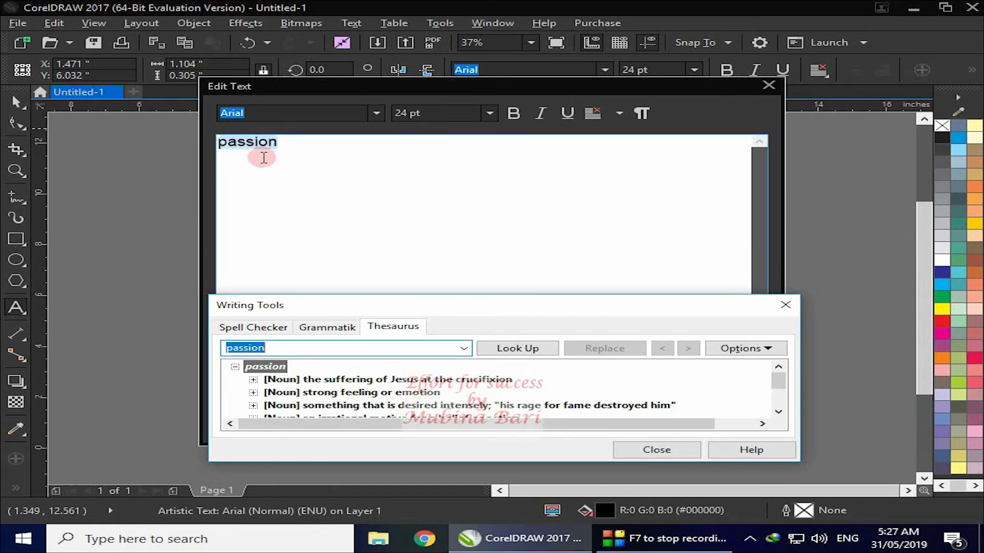
mouse_move(778, 380)
mouse_down()
mouse_move(783, 404)
mouse_move(785, 382)
mouse_up()
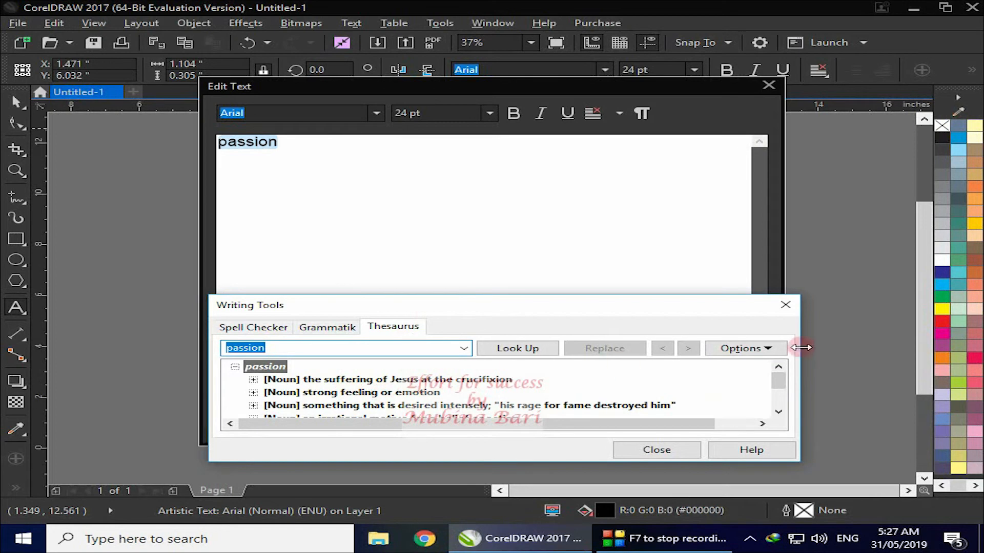
click(785, 304)
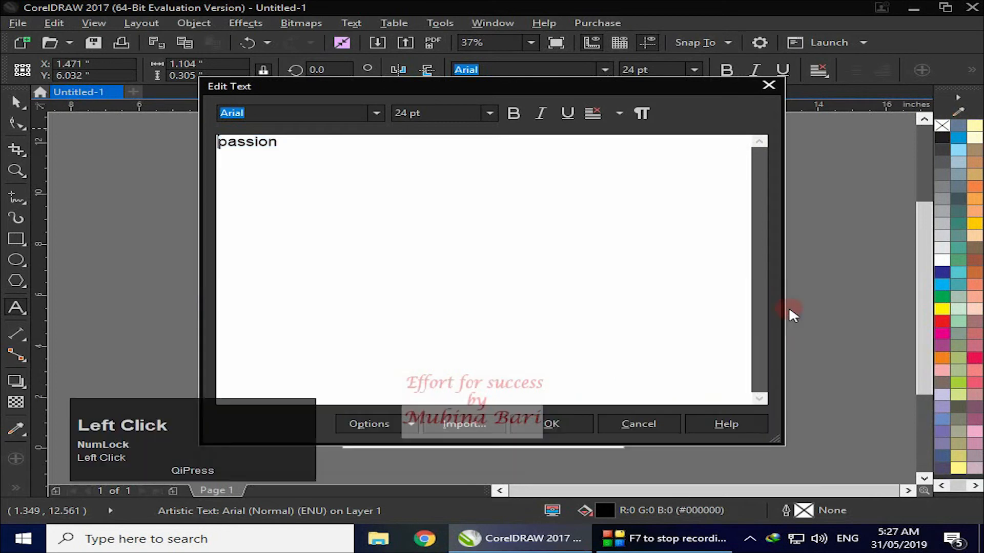
Step: Hide the formatting toolbar of the Edit Text dialog and show it again
click(410, 423)
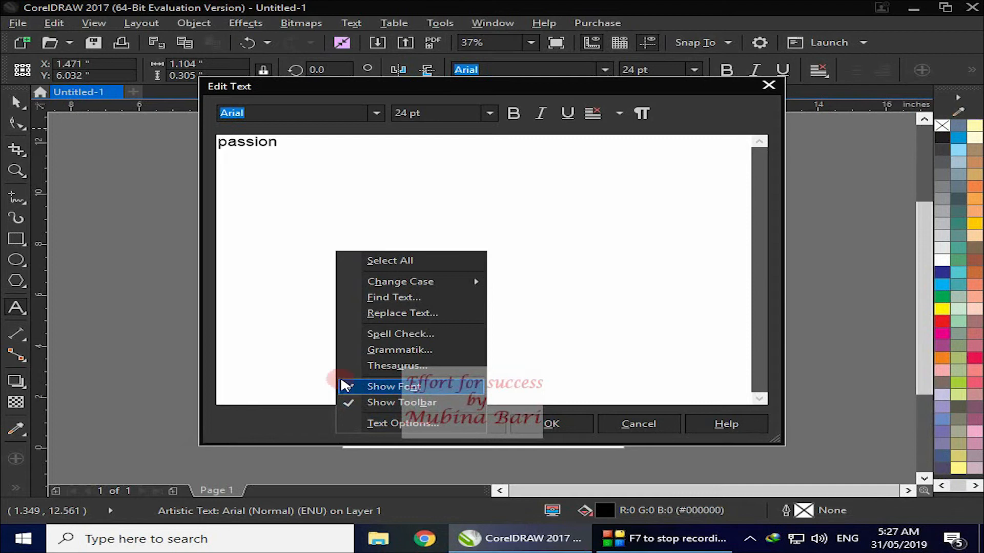
click(233, 113)
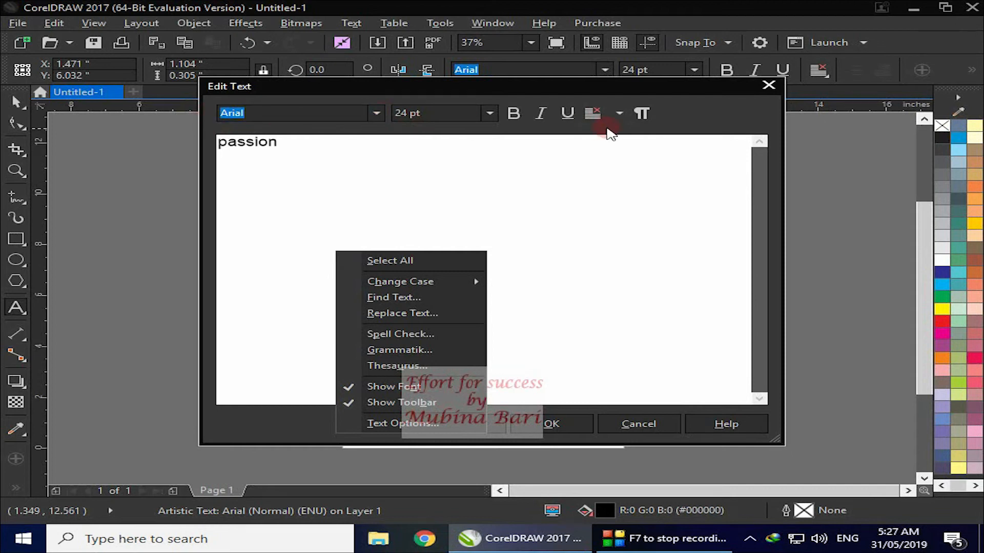
click(348, 402)
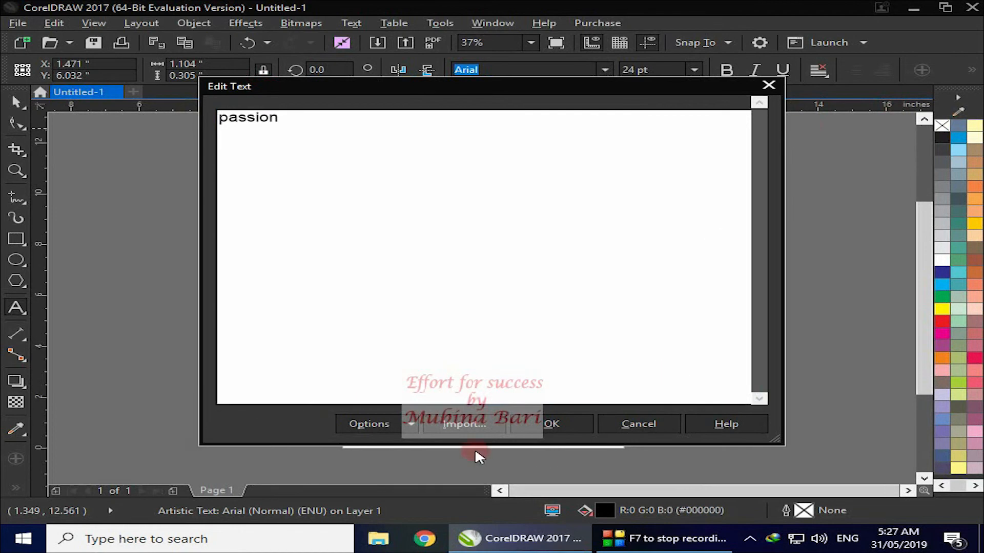
click(412, 424)
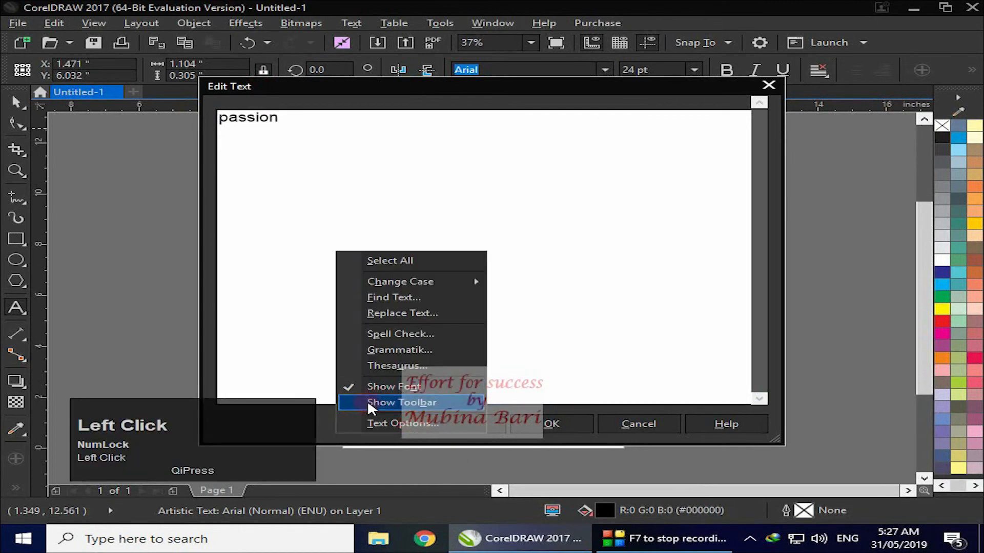
click(342, 401)
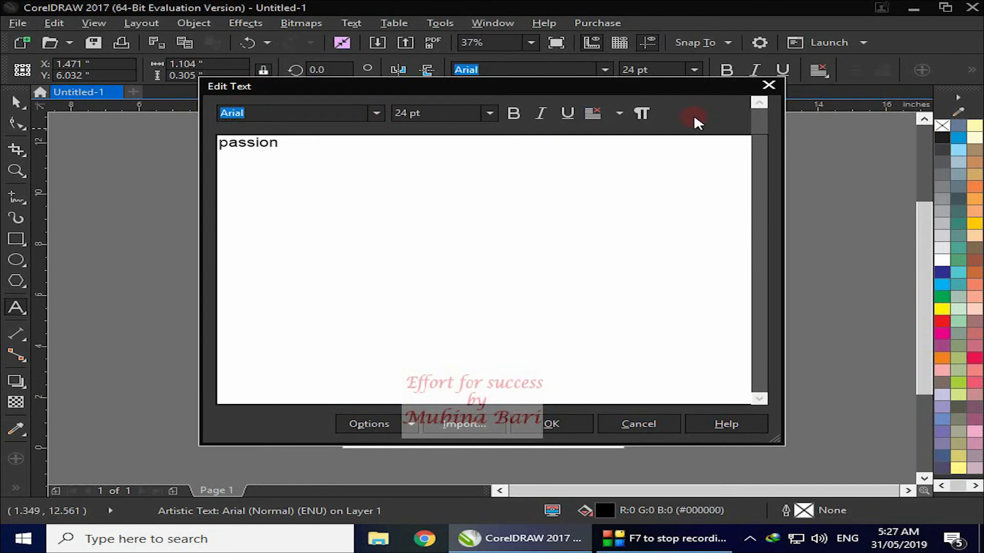
Step: Examine the text options, including the available default text units, and close them without changing anything
click(381, 426)
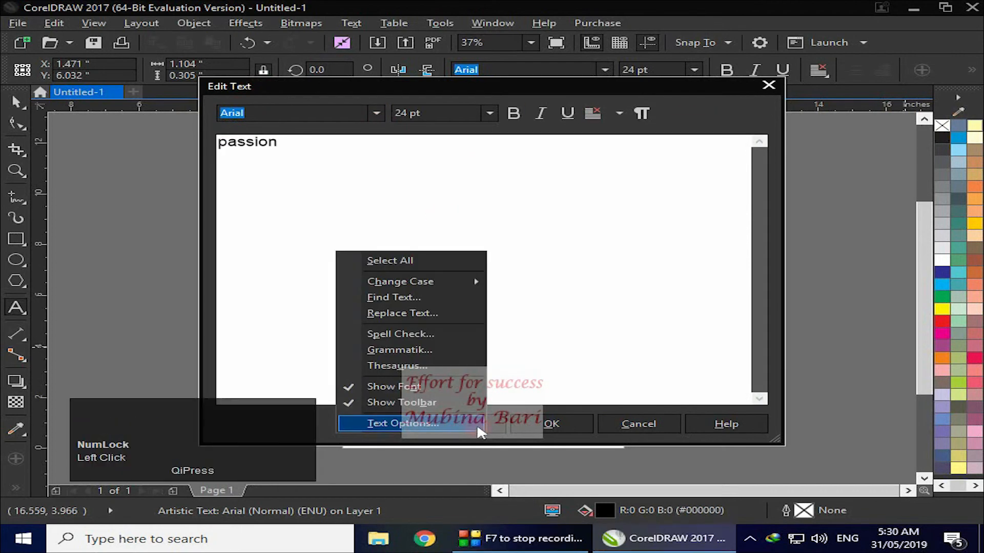
click(445, 425)
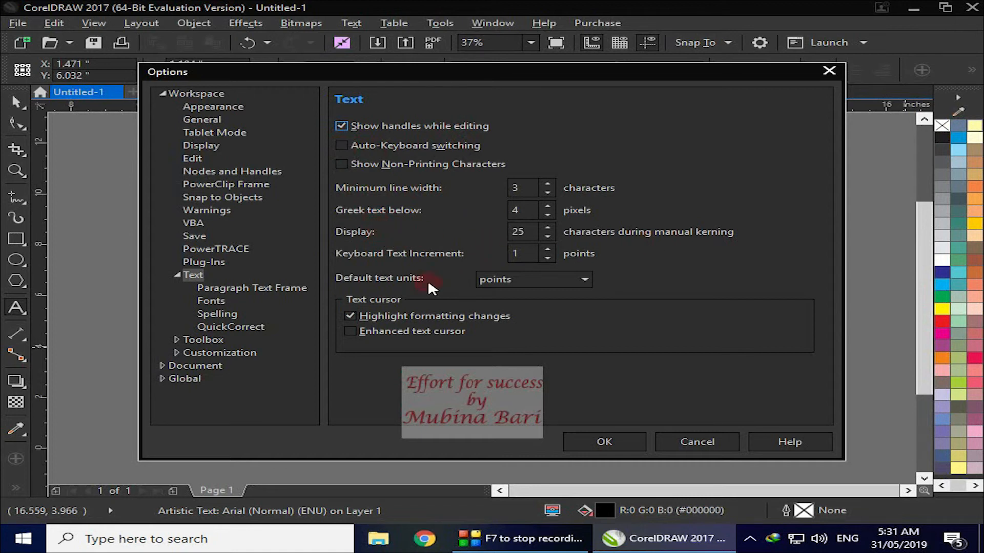
click(500, 285)
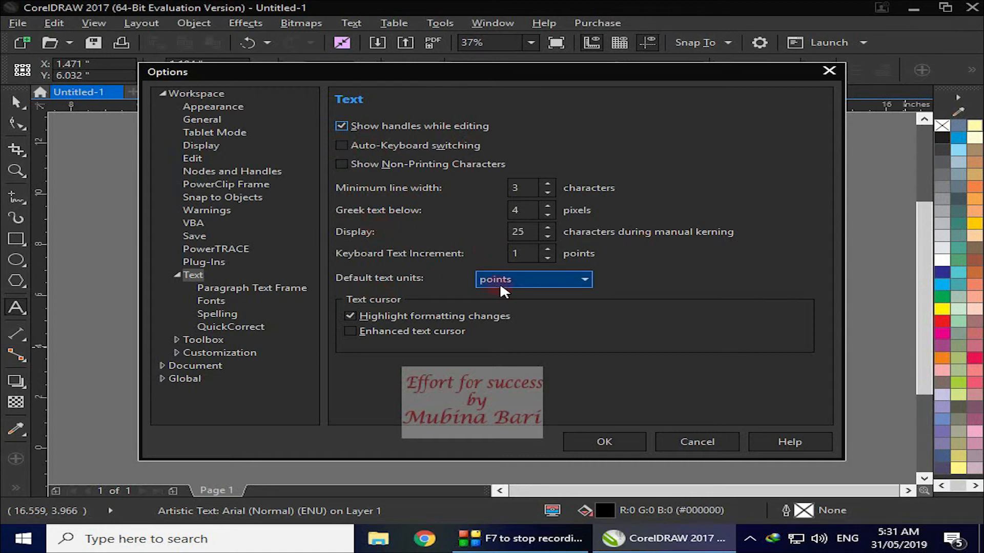
click(585, 280)
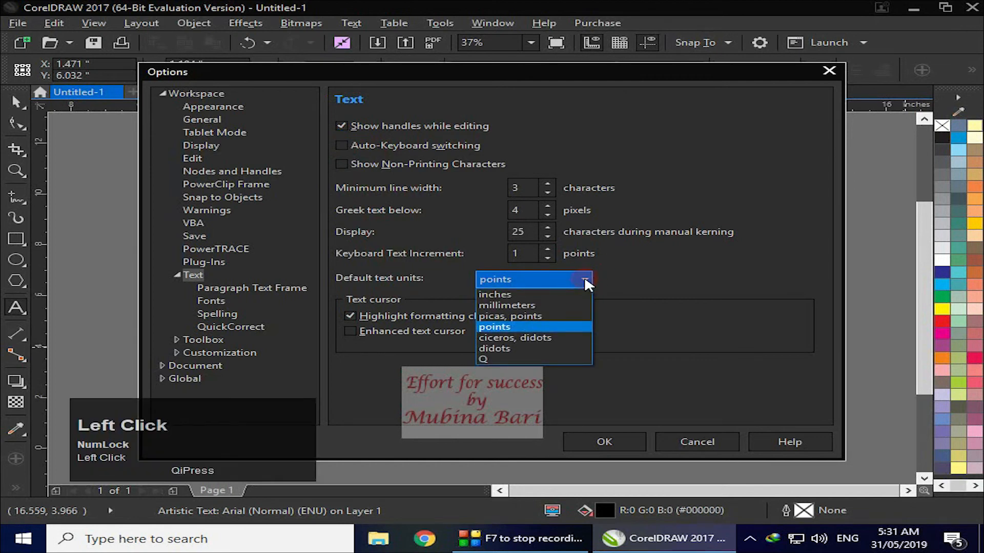
click(585, 281)
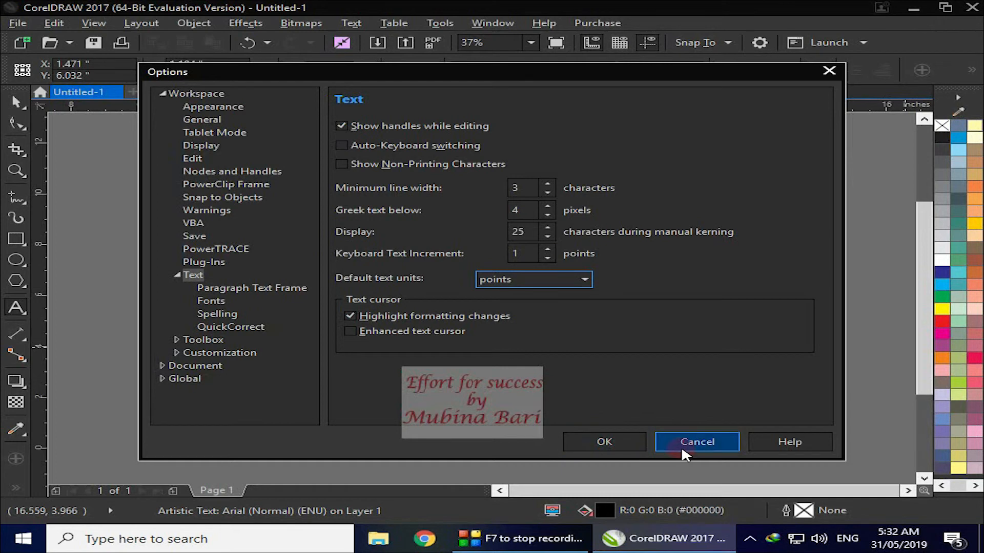
click(830, 70)
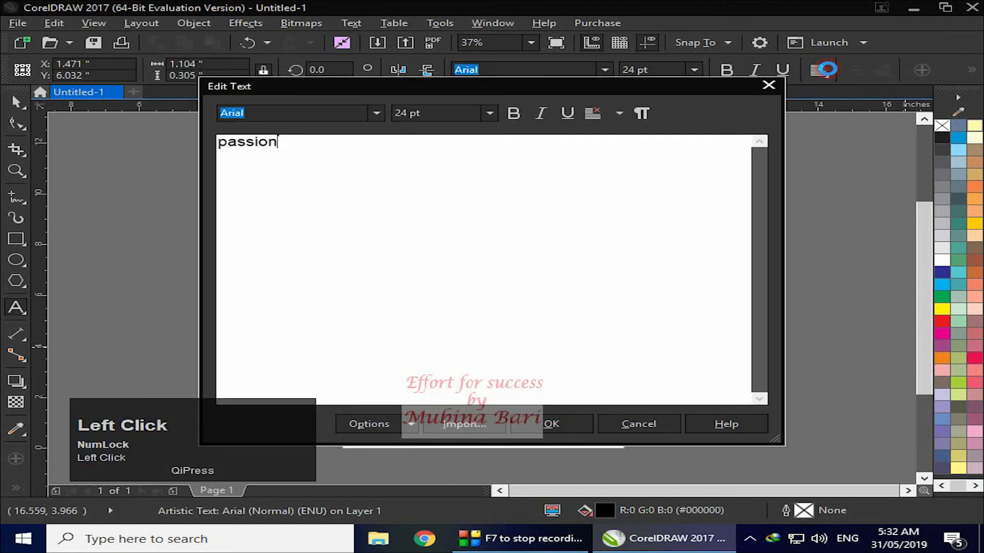
Step: Run a spell check on the "passion" text and keep the Spell Checker open after it completes
click(413, 425)
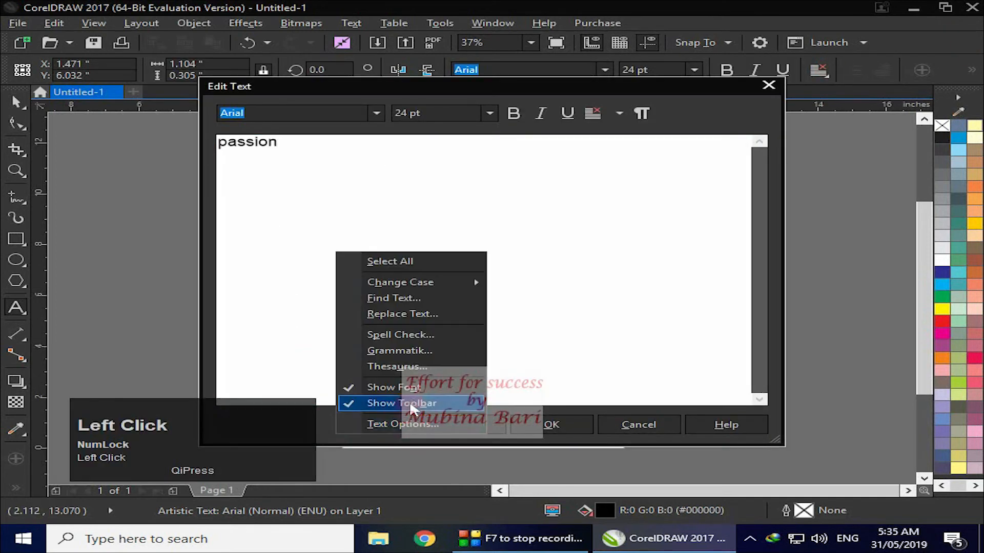
click(420, 333)
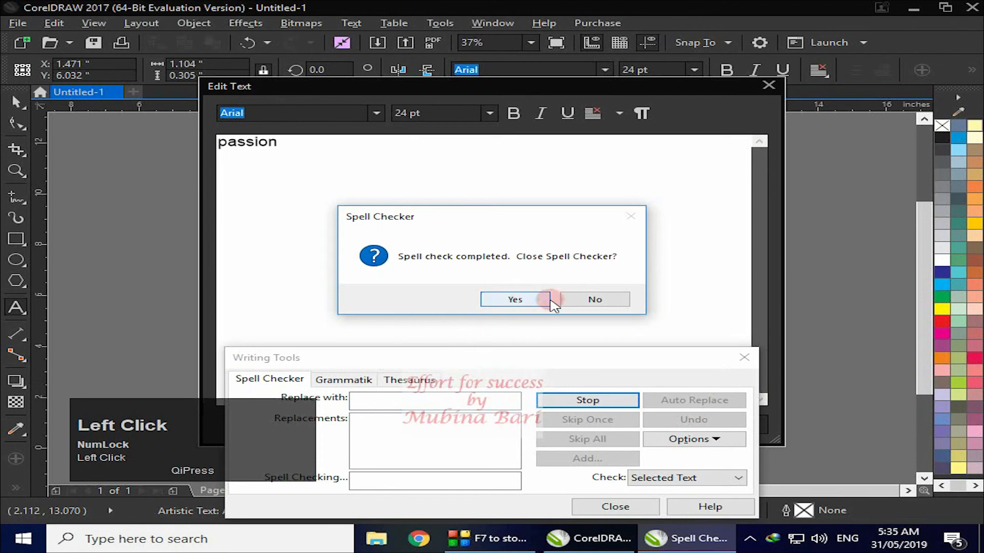
click(591, 300)
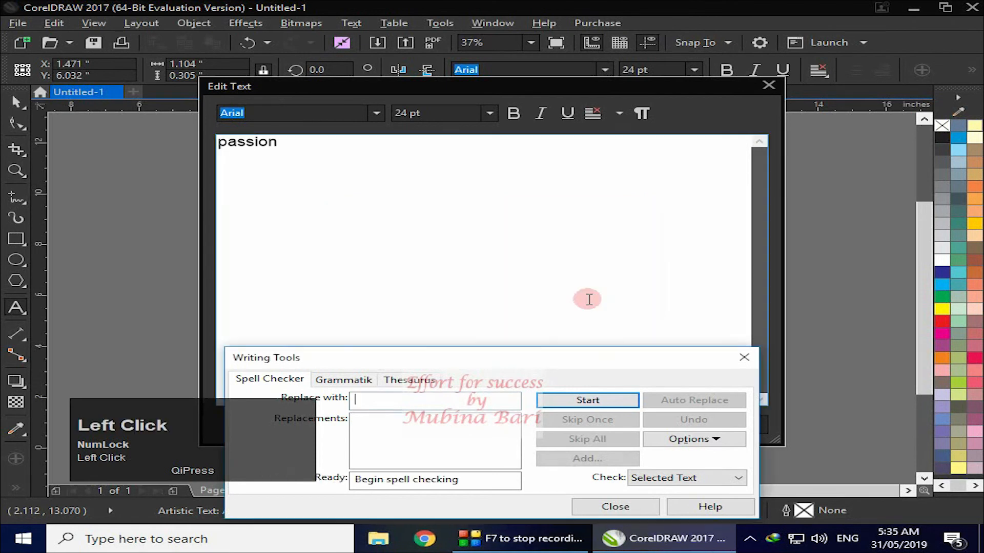
Step: Examine the languages available to the Spell Checker and close the language selection without changing it
click(714, 441)
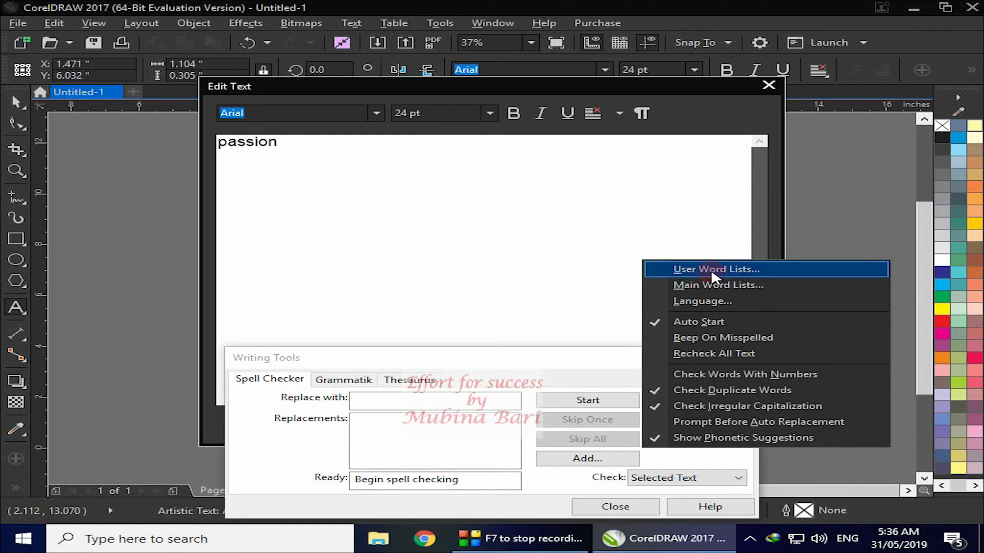
click(701, 301)
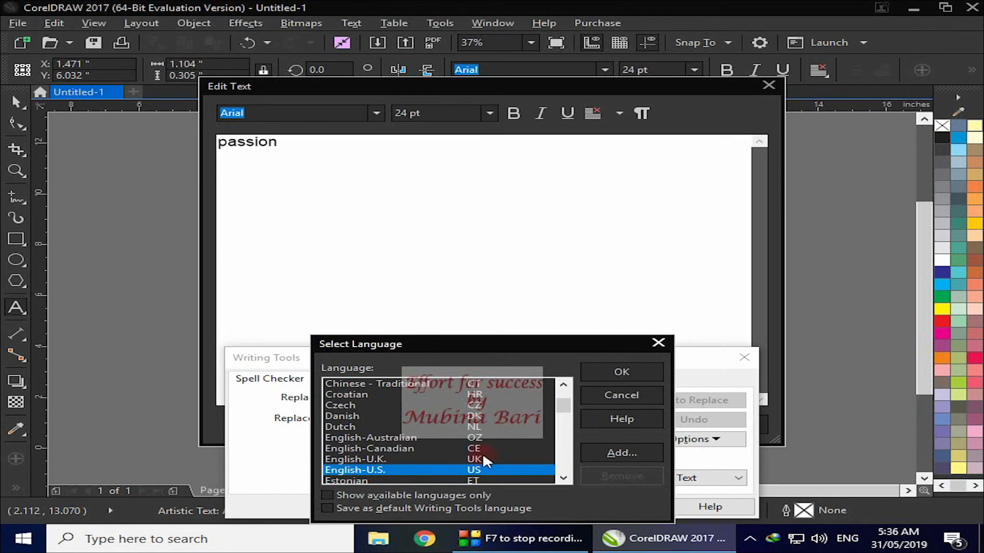
drag(567, 409, 564, 461)
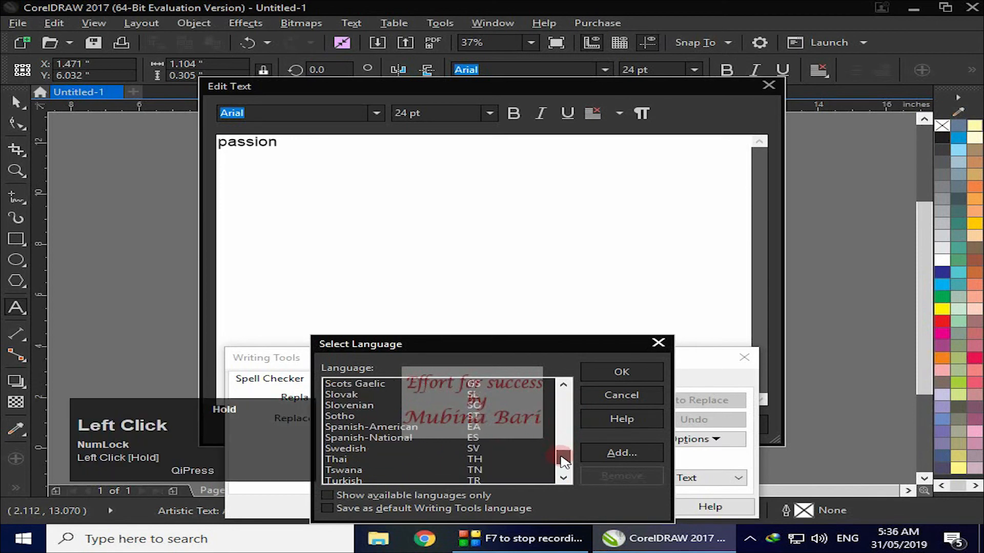
drag(563, 461, 564, 396)
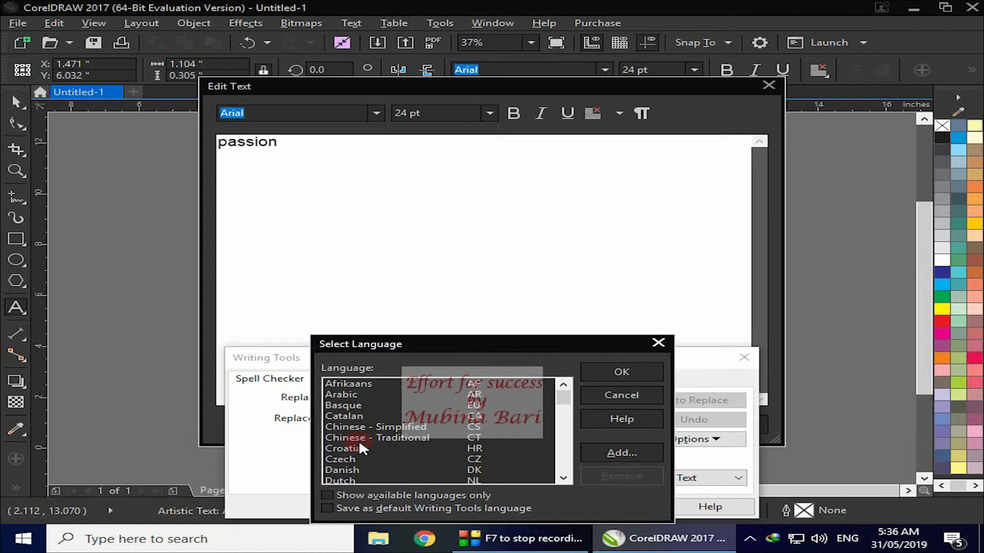
click(660, 343)
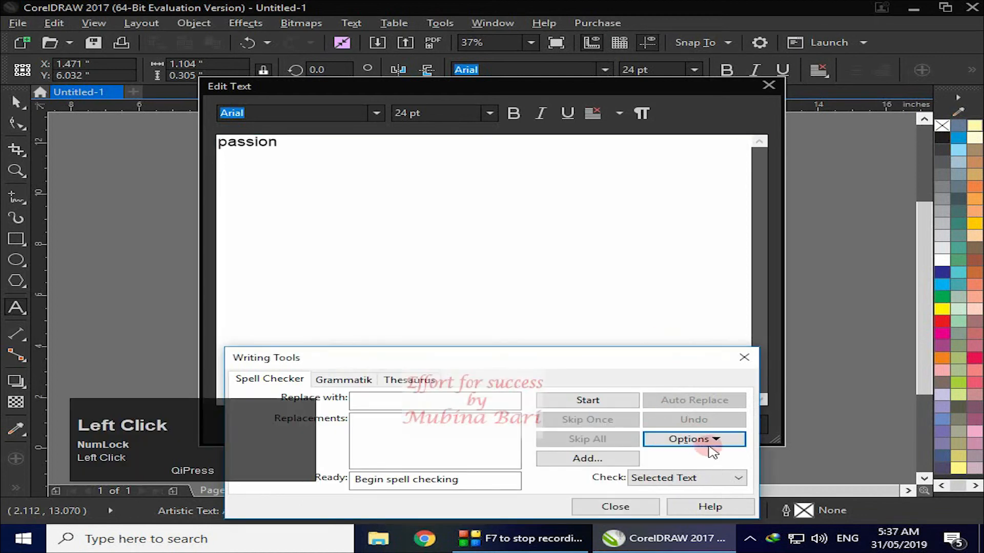
Step: Review the Spell Checker's checking options, then close the writing tools and the Edit Text dialog without changing anything
click(721, 440)
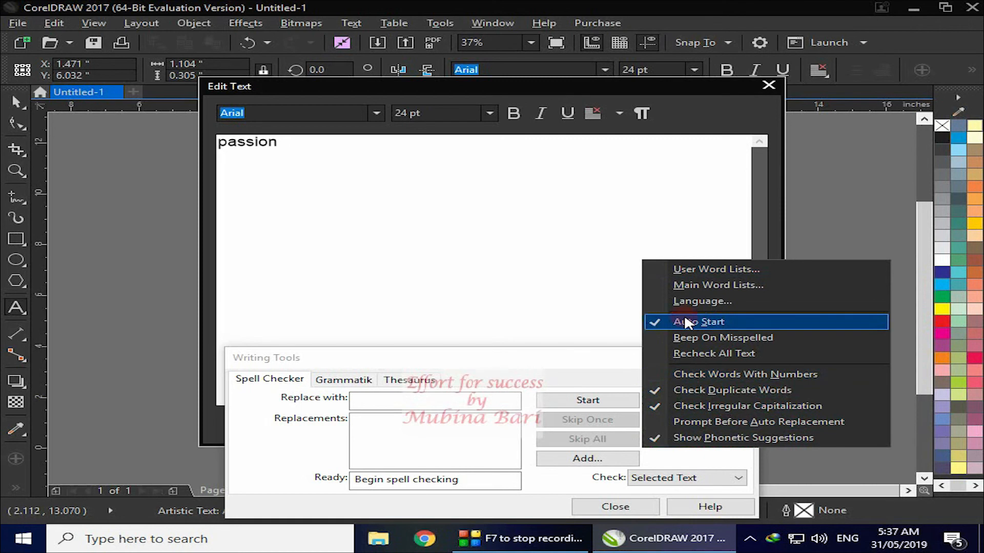
click(868, 219)
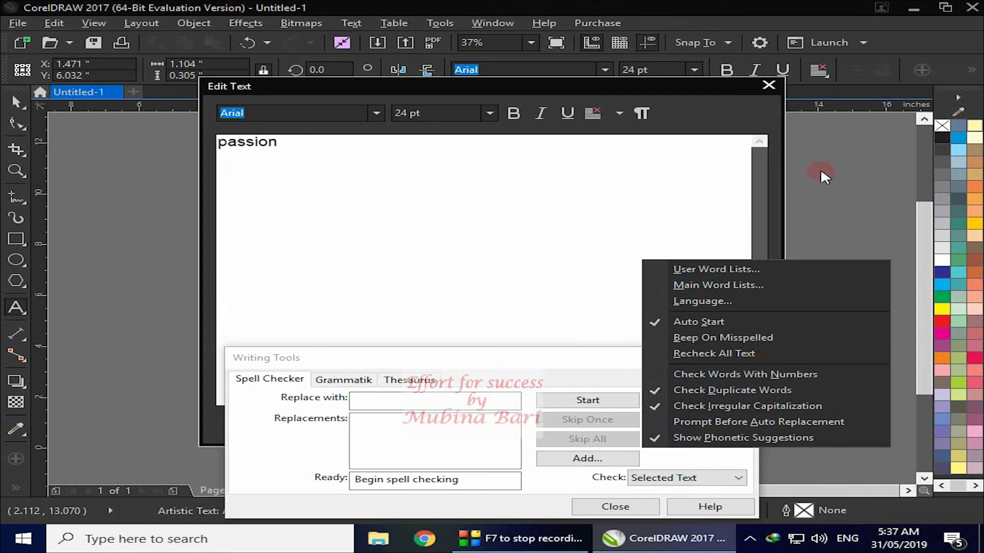
click(618, 507)
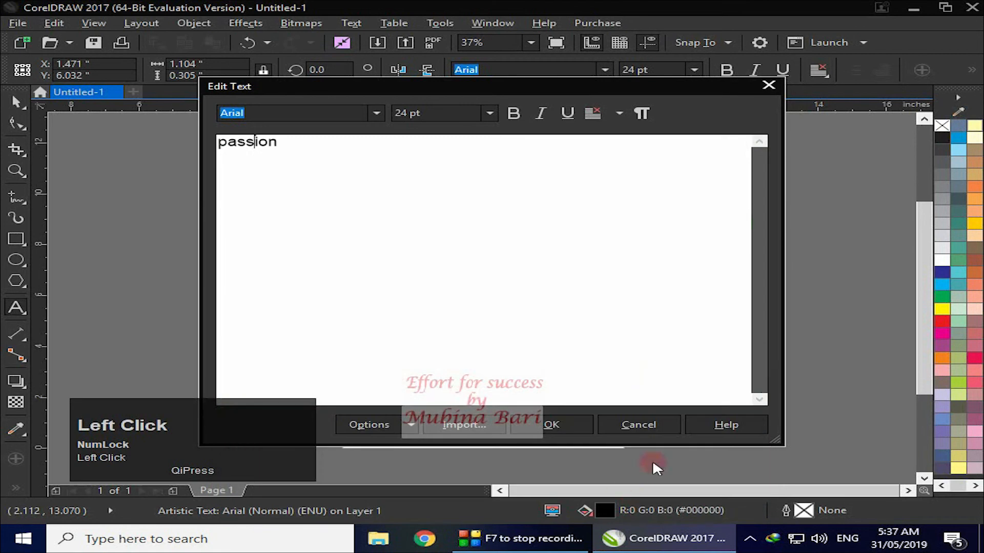
click(764, 84)
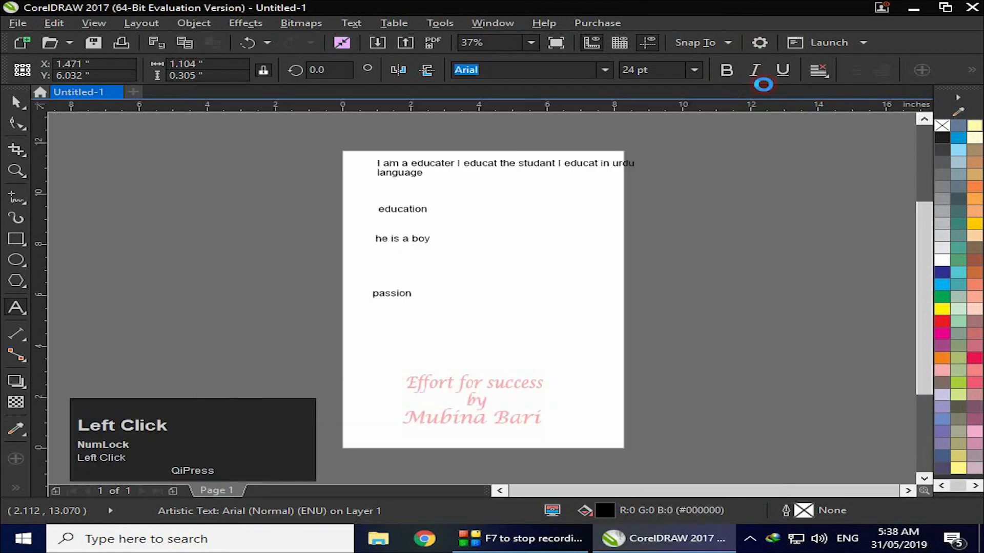
Step: Examine the QuickCorrect settings for capitalization, quotes and replacement text, and cancel without changing them
click(352, 24)
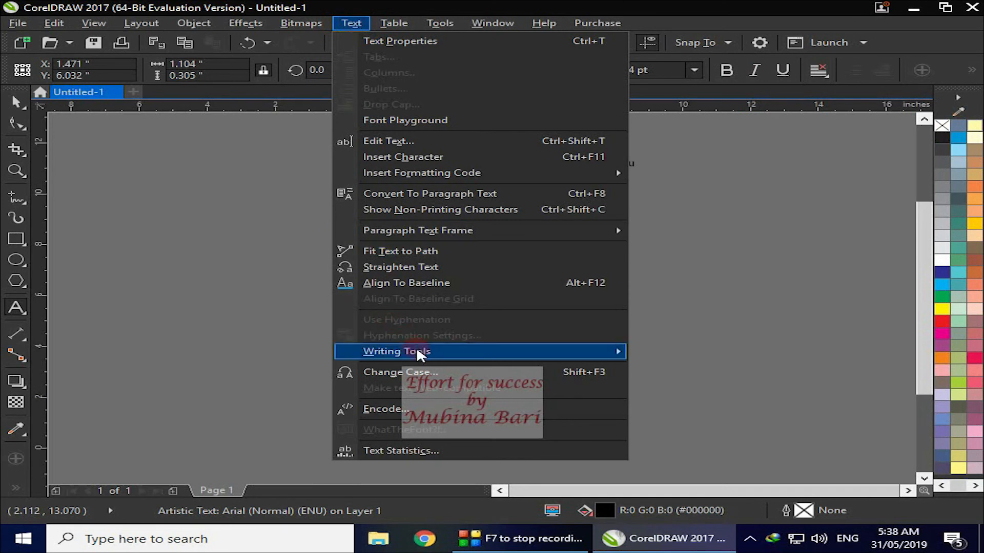
mouse_move(417, 351)
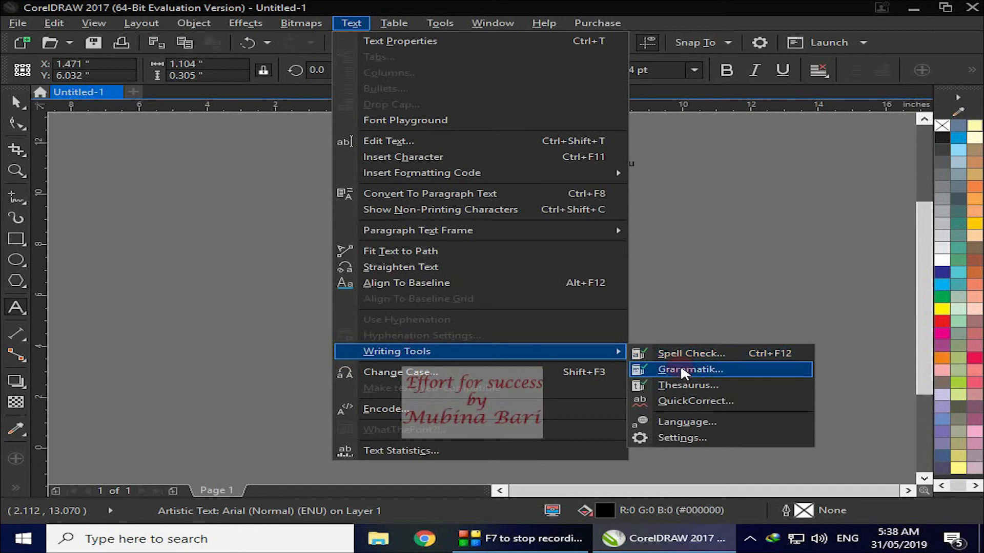
click(694, 402)
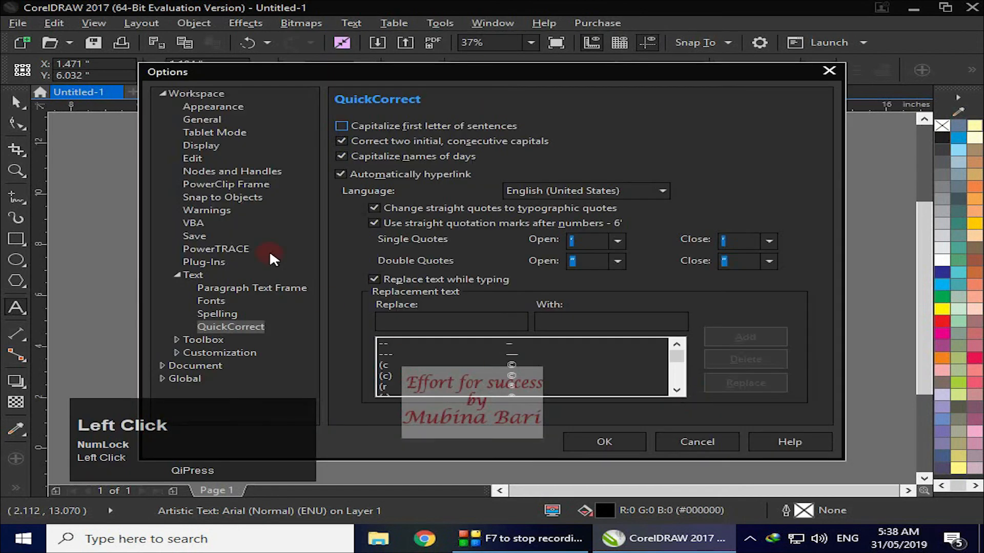
click(497, 325)
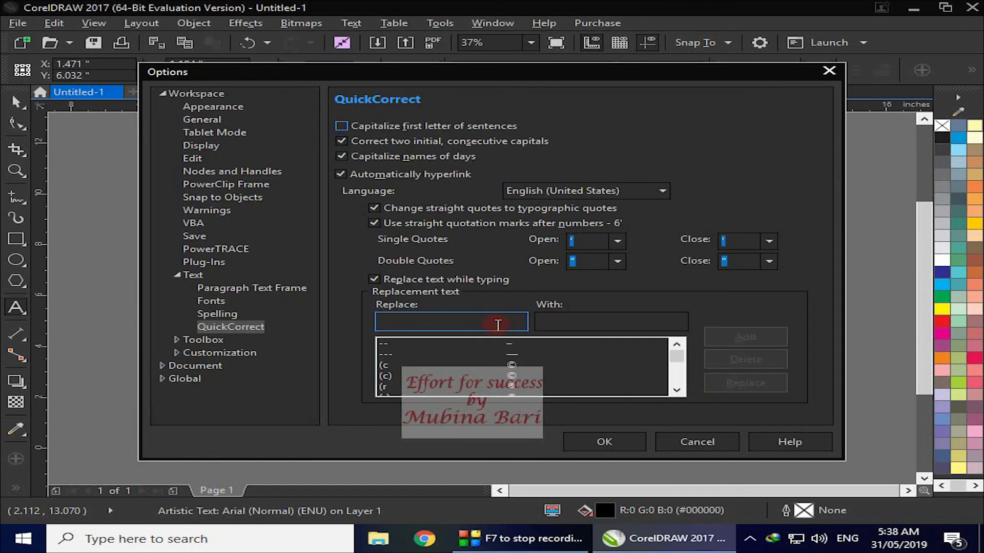
click(288, 288)
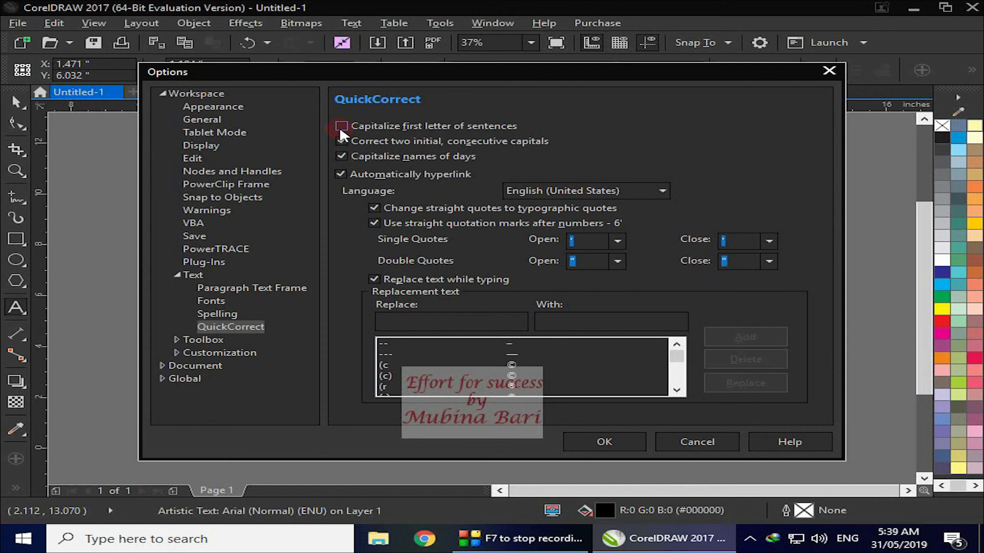
click(724, 442)
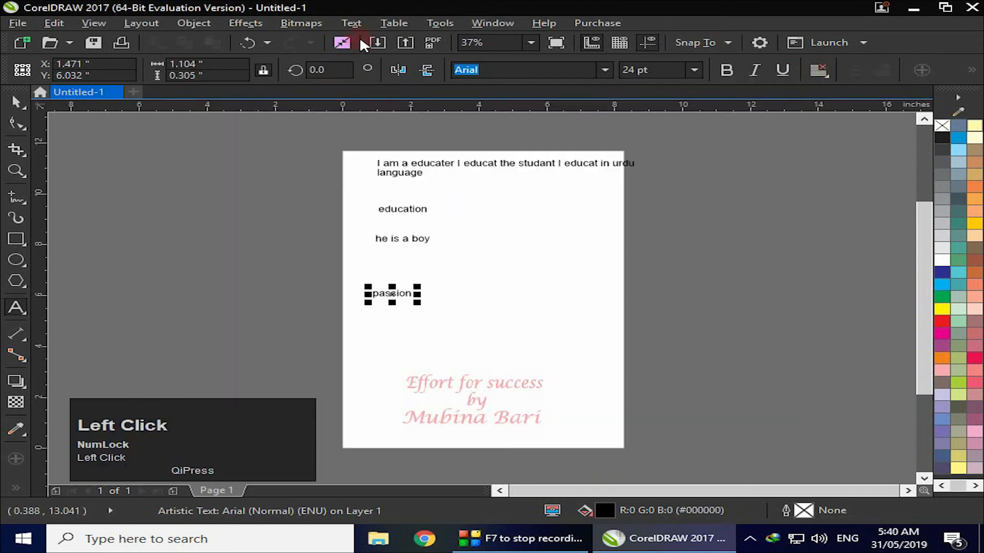
Step: View the languages available for tagging the "passion" text and close the Text Language dialog without choosing another
click(352, 23)
mouse_move(589, 351)
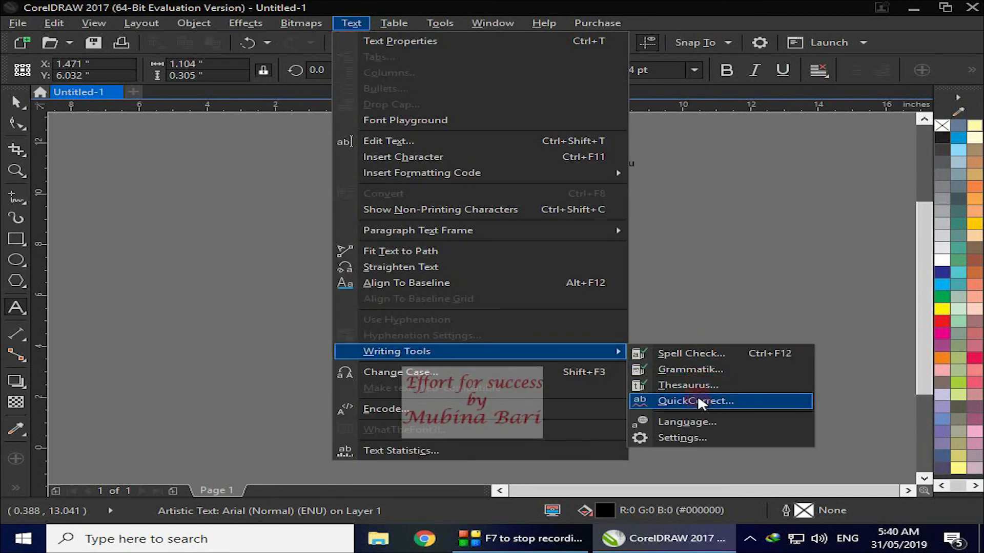
click(703, 423)
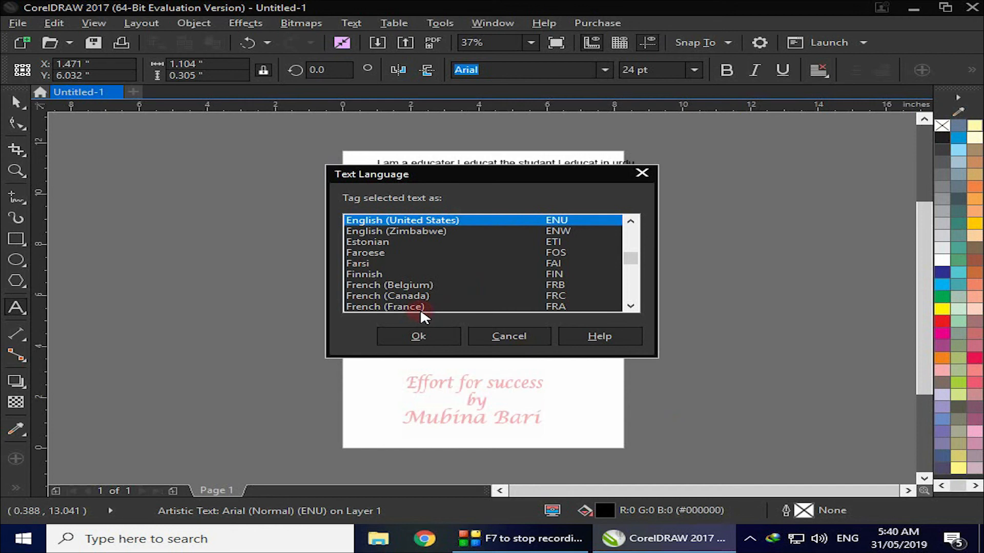
click(641, 173)
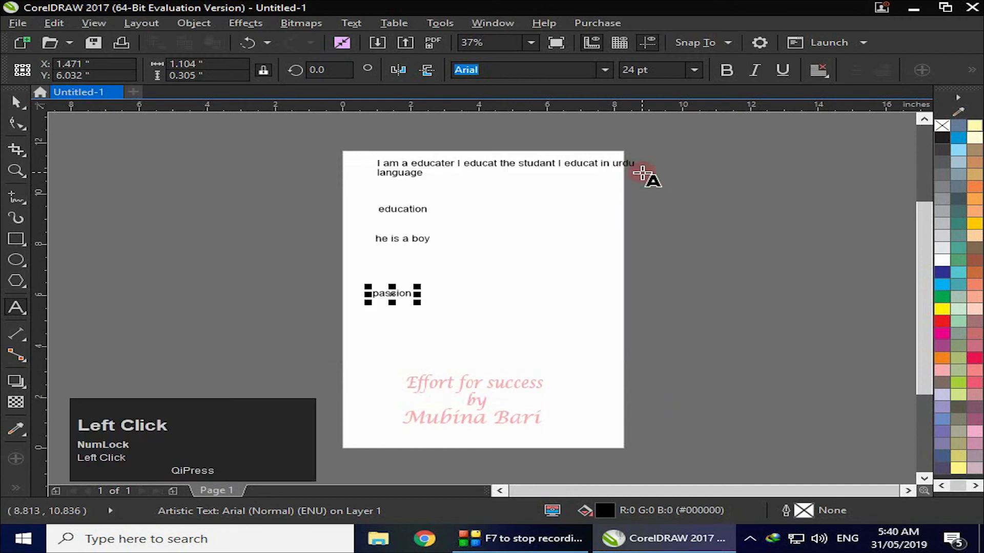
Step: Open the writing tools settings and examine the Spelling options for error visibility and the number of spelling suggestions
click(352, 23)
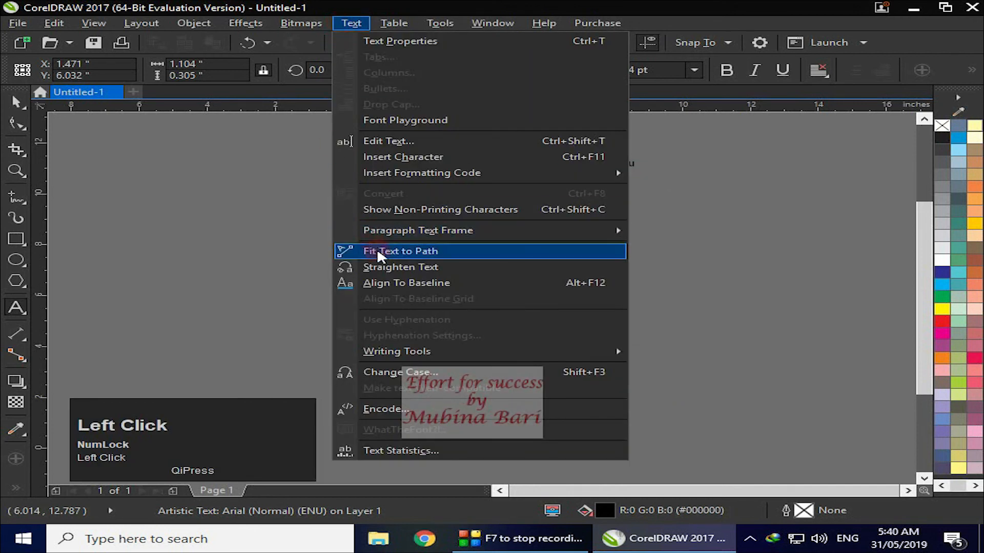
mouse_move(391, 361)
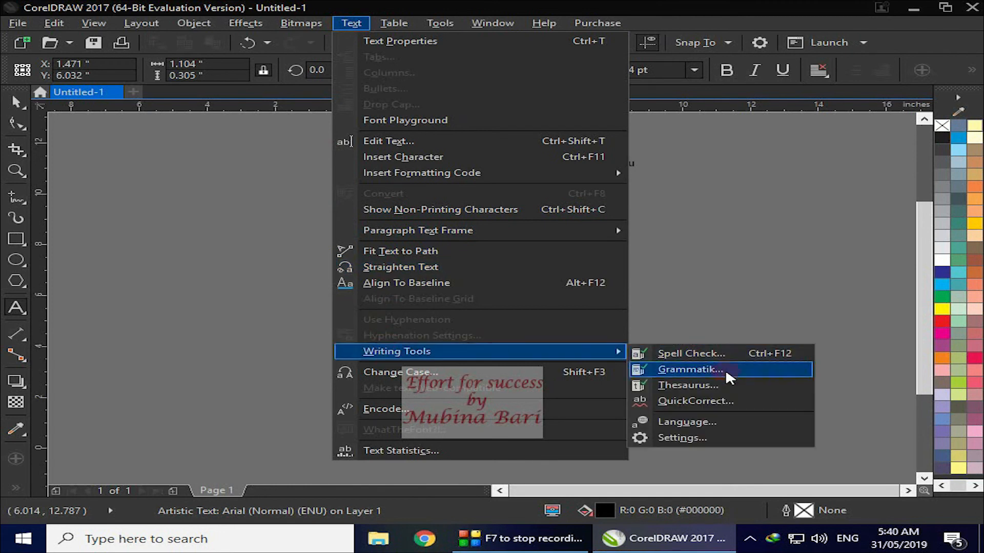
click(703, 441)
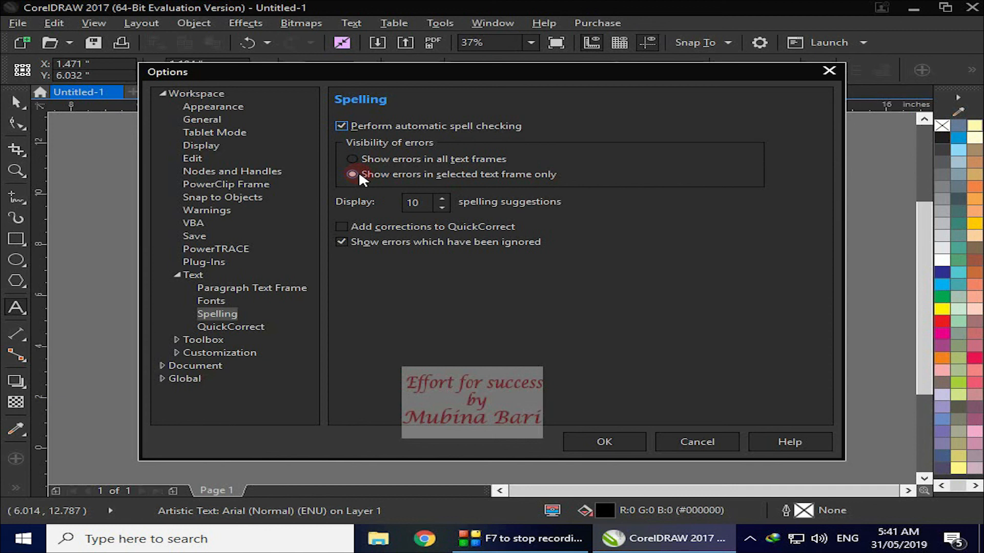
click(420, 205)
click(495, 204)
click(418, 203)
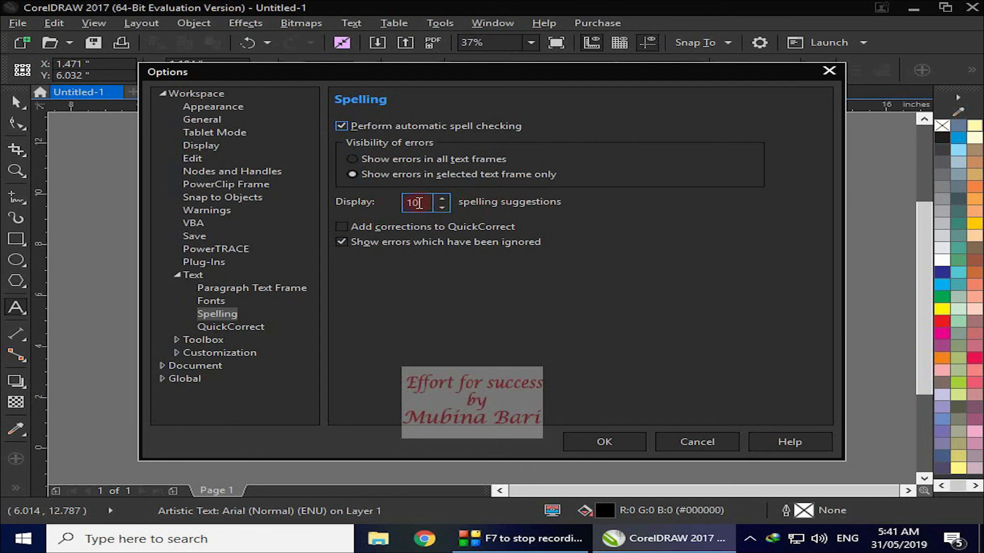
click(267, 314)
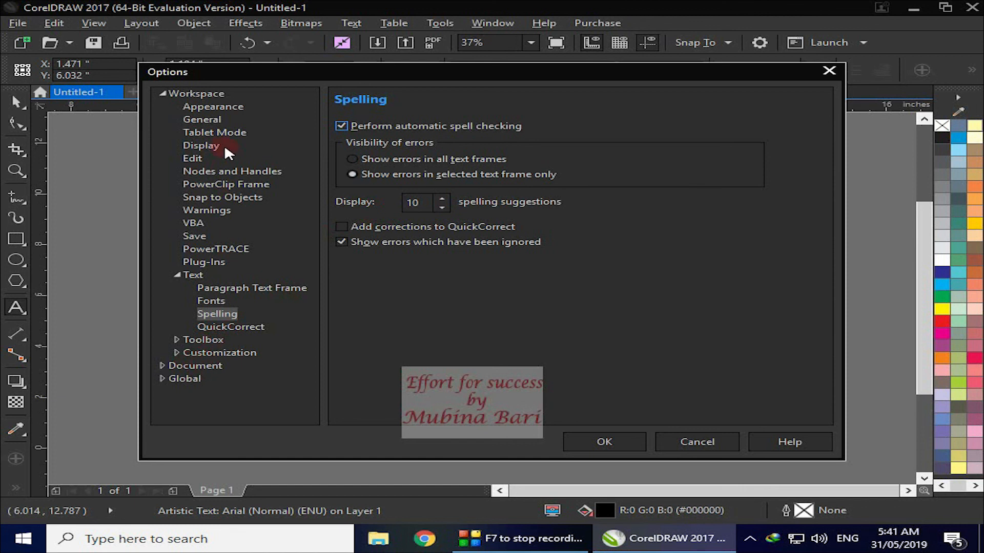
Step: View the workspace Appearance options, return to the Spelling options, and close the Options dialog without changes
click(220, 108)
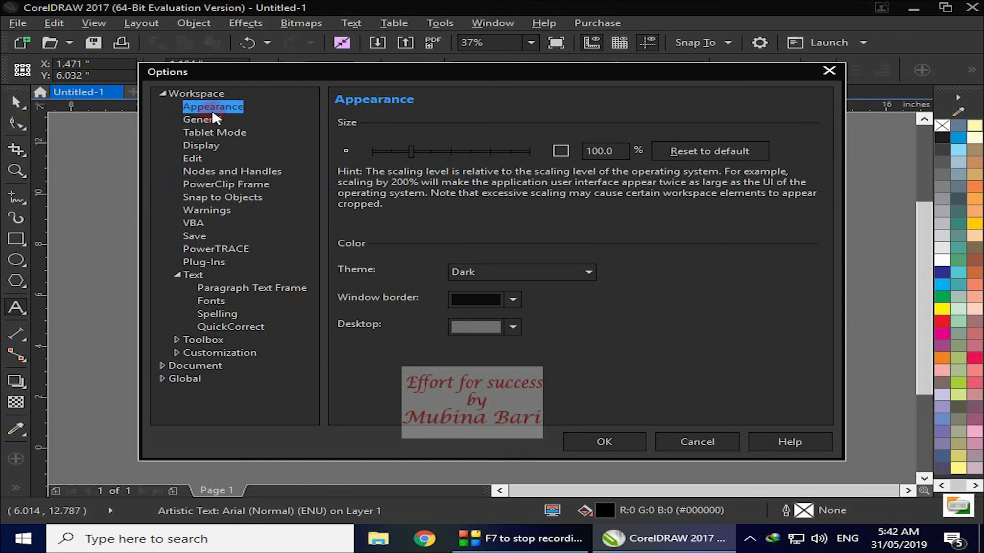
click(216, 313)
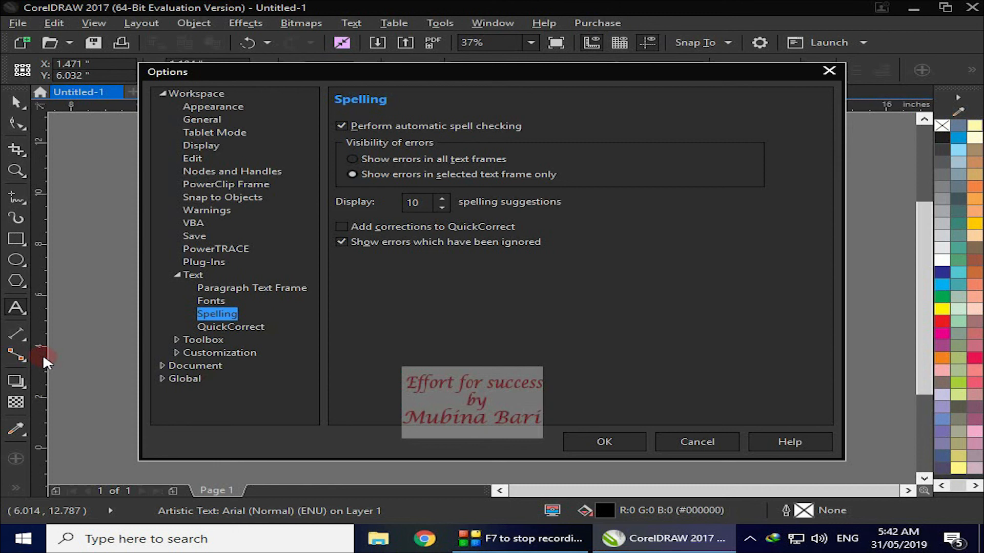
click(829, 70)
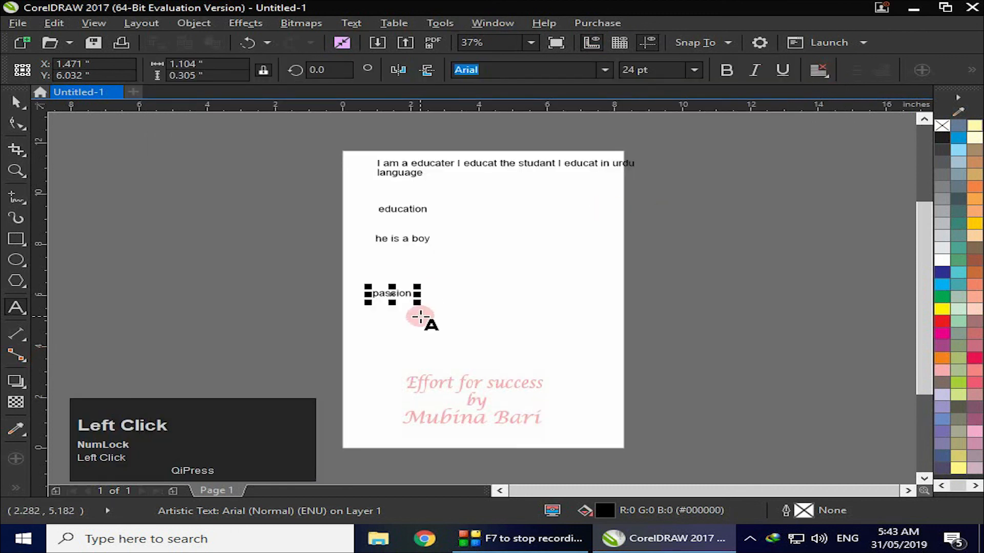